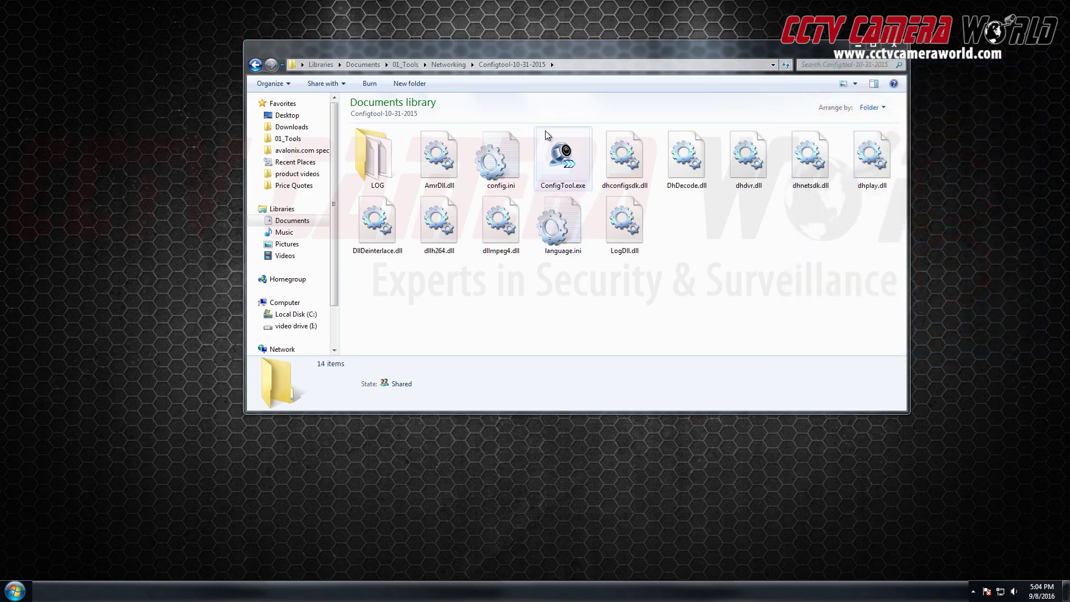
# Launch ConfigTool, rescan from the second network adapter, and select the IP camera at 10.1.1.65.
pyautogui.doubleClick(564, 159)
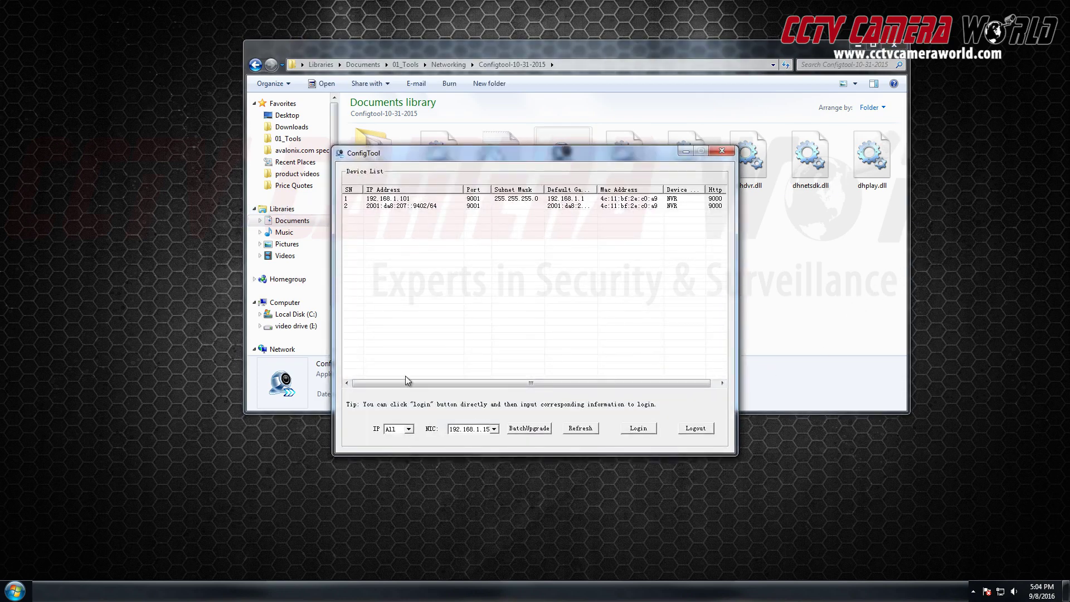
pyautogui.click(484, 430)
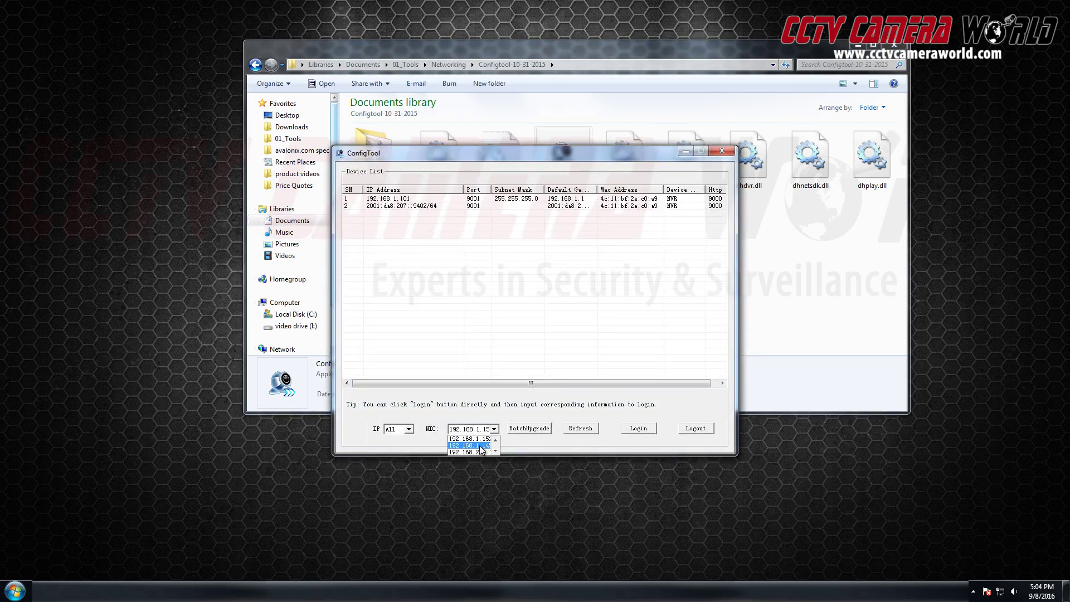
pyautogui.click(480, 445)
pyautogui.click(571, 433)
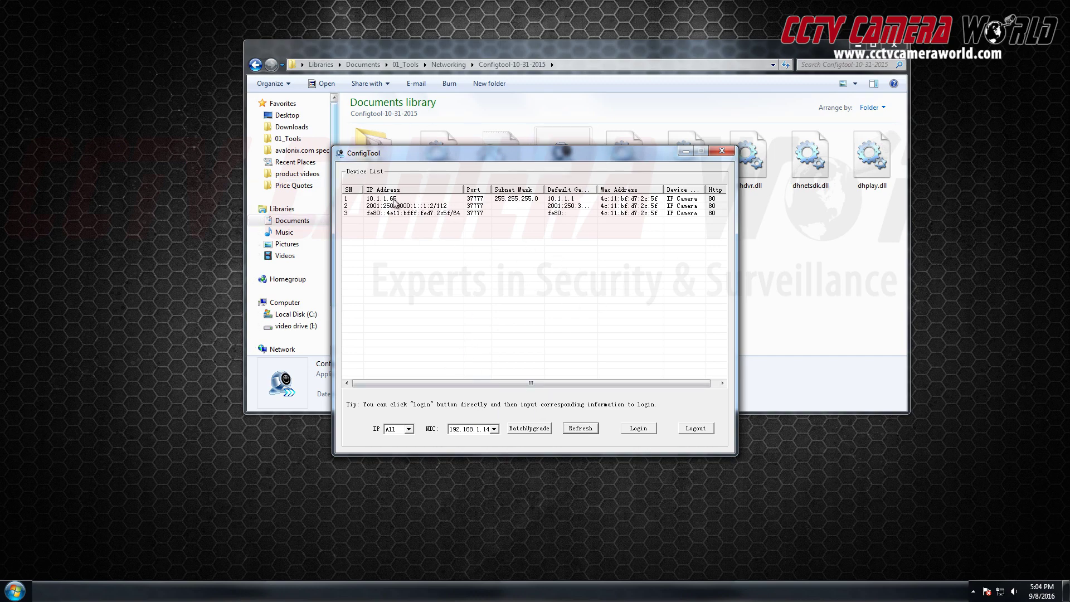
pyautogui.click(396, 199)
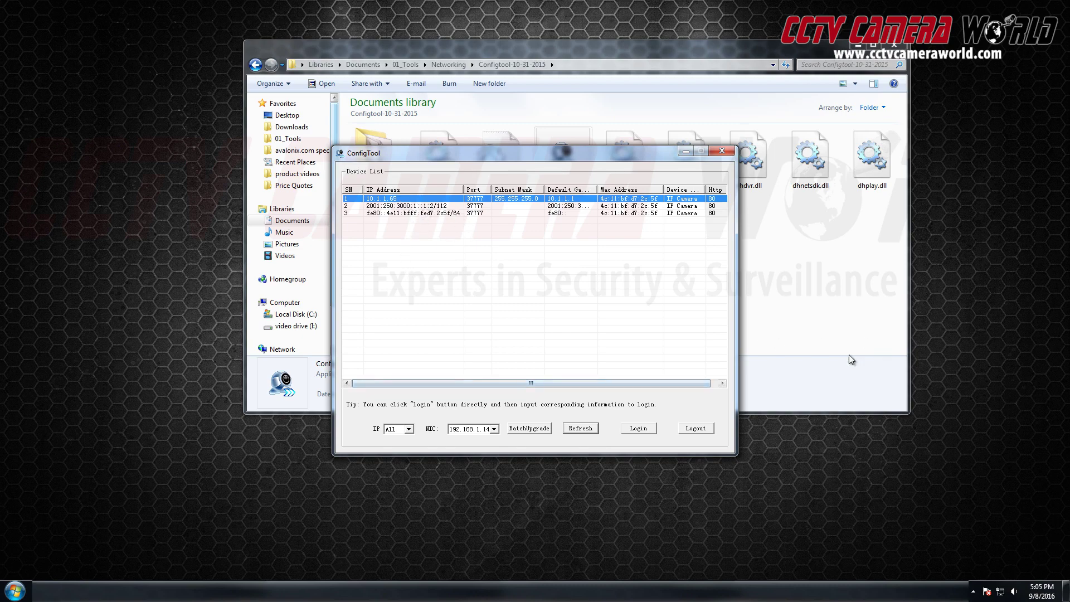
pyautogui.click(813, 384)
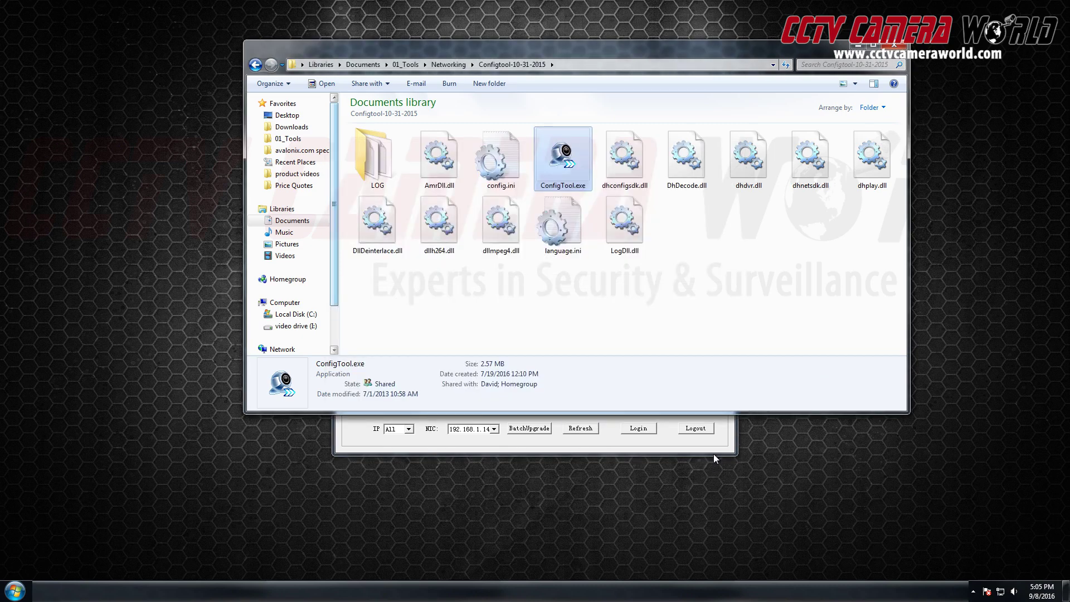
pyautogui.click(713, 454)
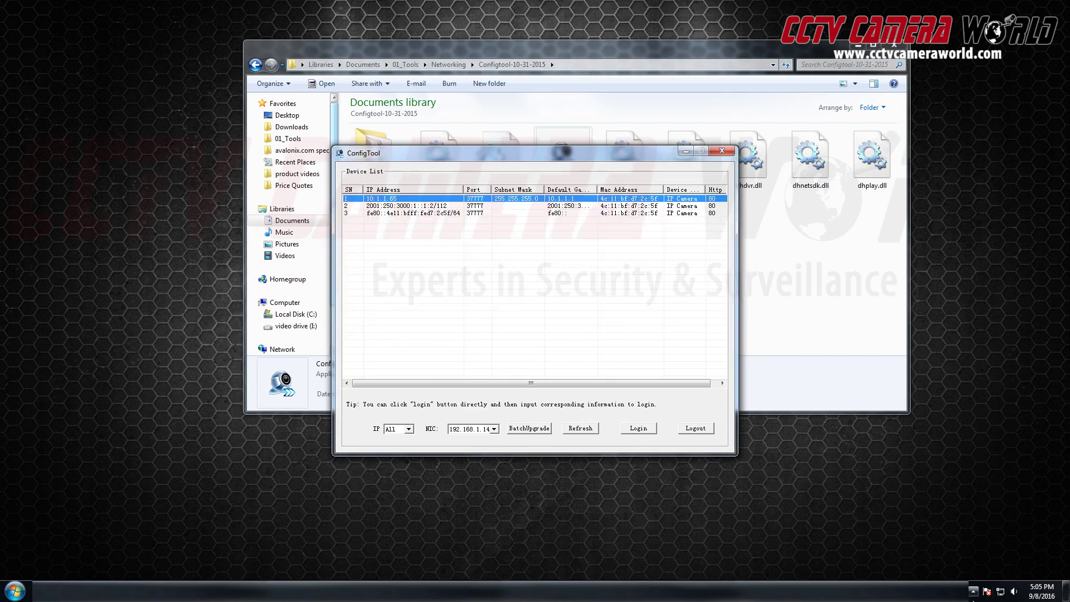
# Go from the Network and Sharing Center to adapter settings and bring up the secondary adapter's context menu.
pyautogui.rightClick(1000, 593)
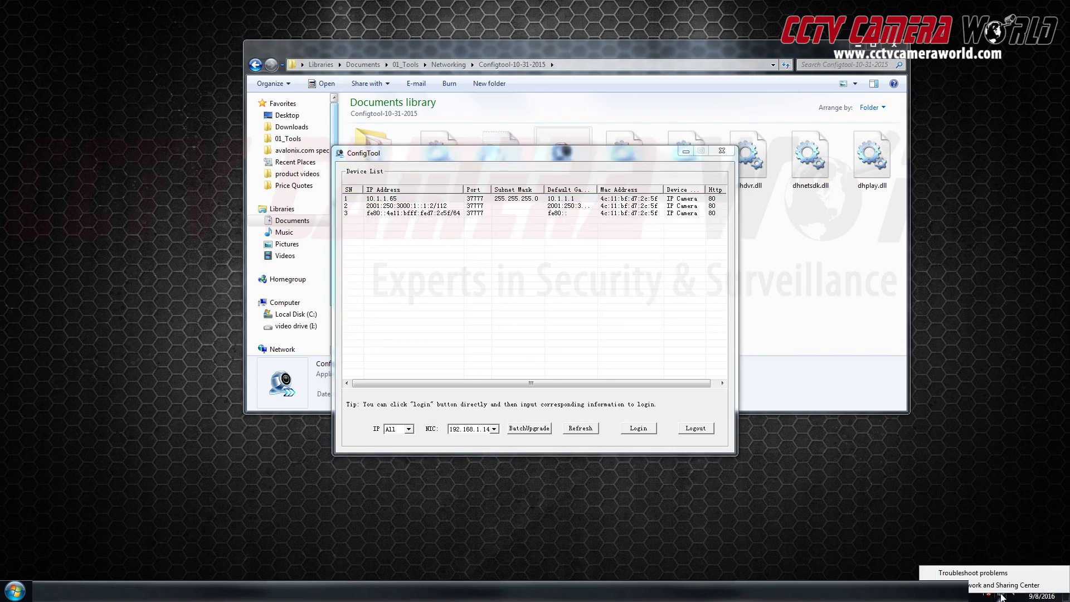
pyautogui.click(1019, 506)
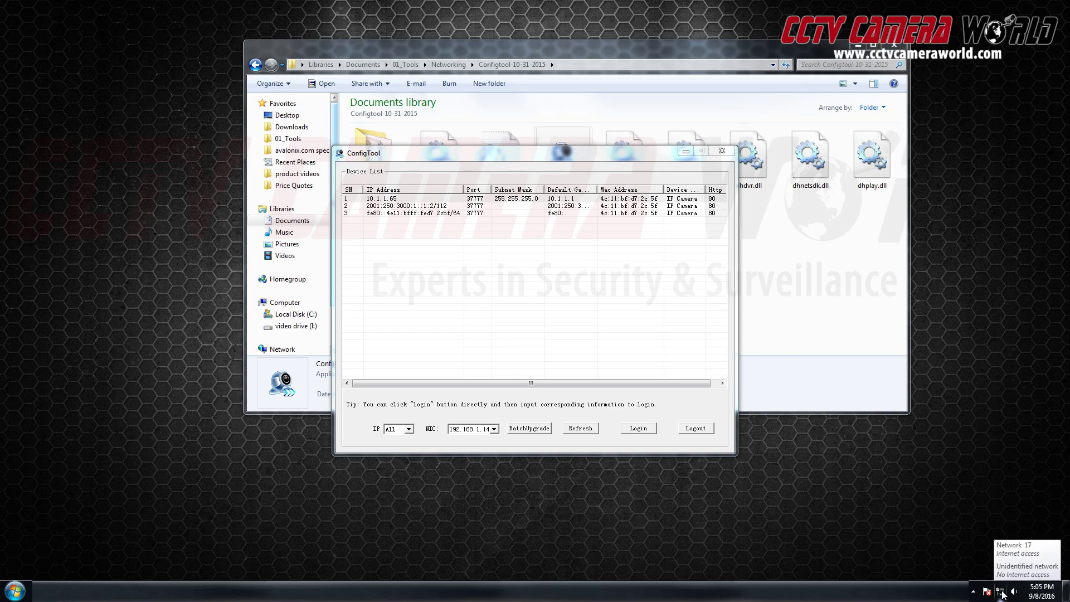
pyautogui.rightClick(1001, 593)
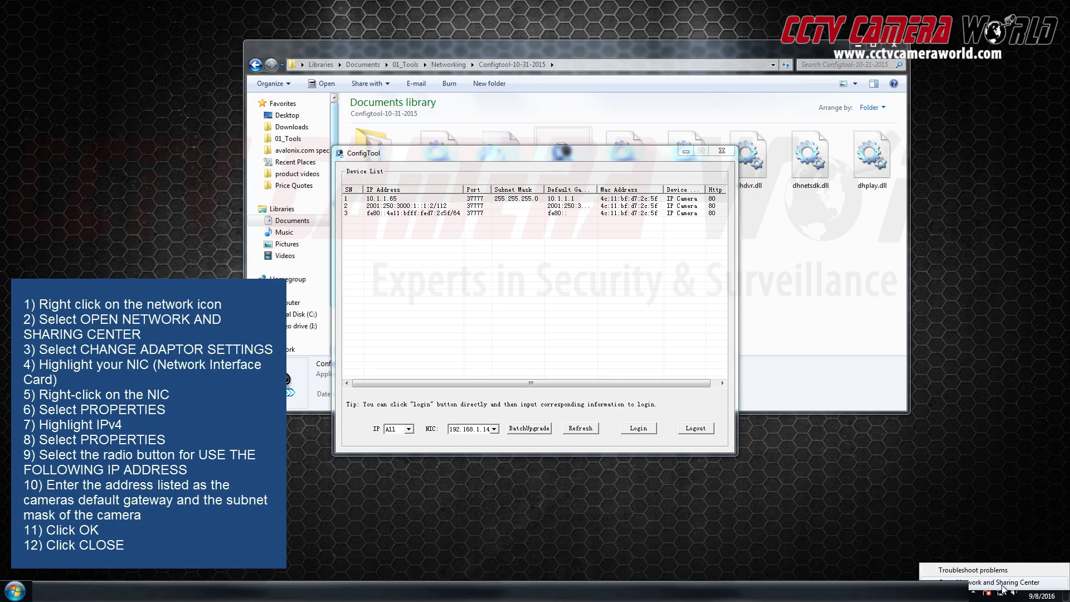
pyautogui.click(1002, 584)
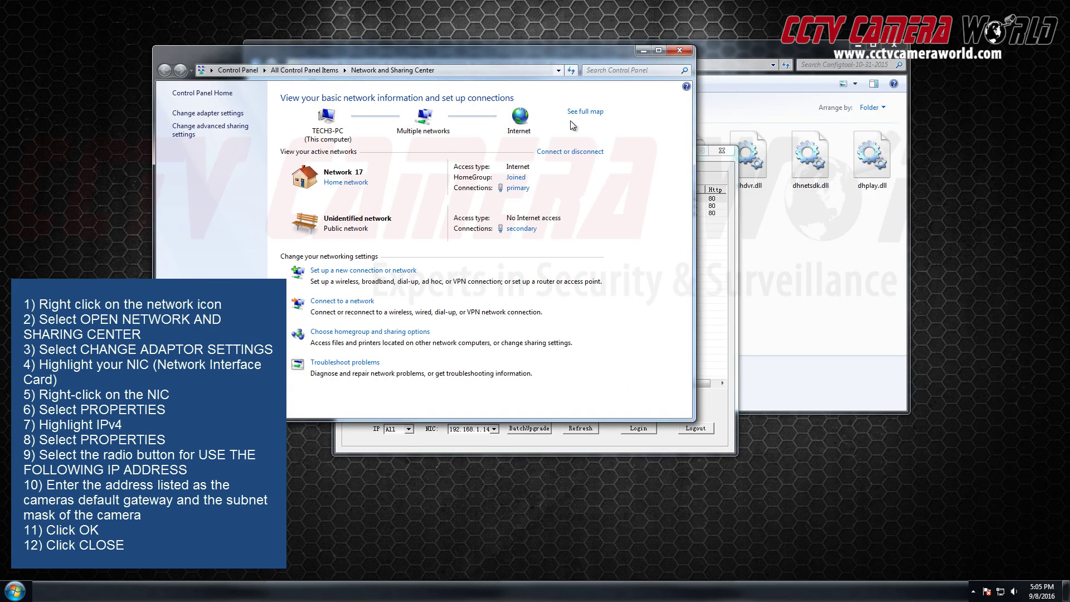
pyautogui.click(227, 114)
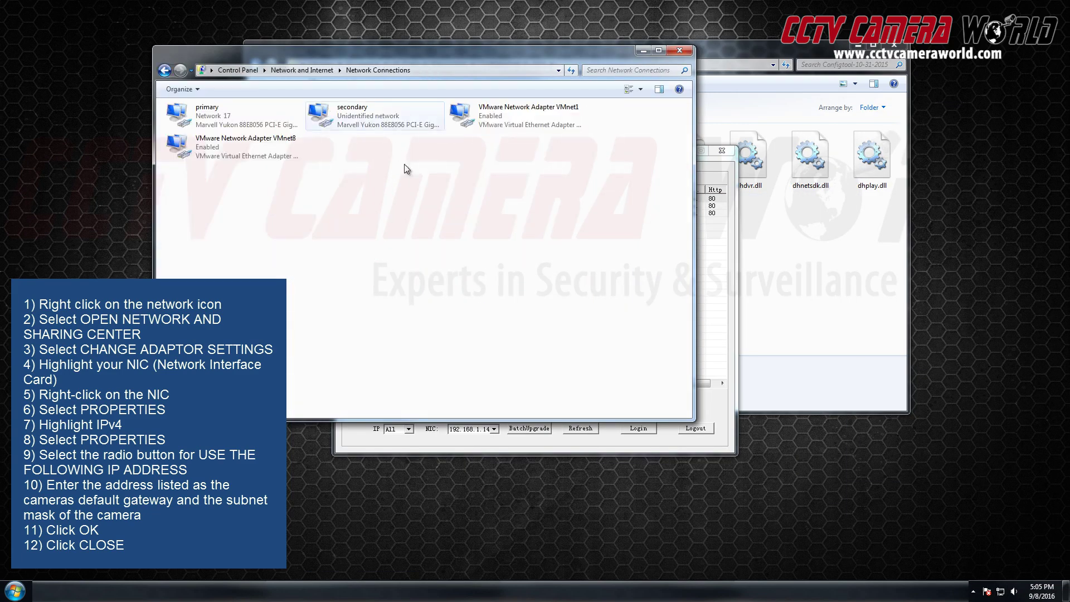
pyautogui.rightClick(379, 128)
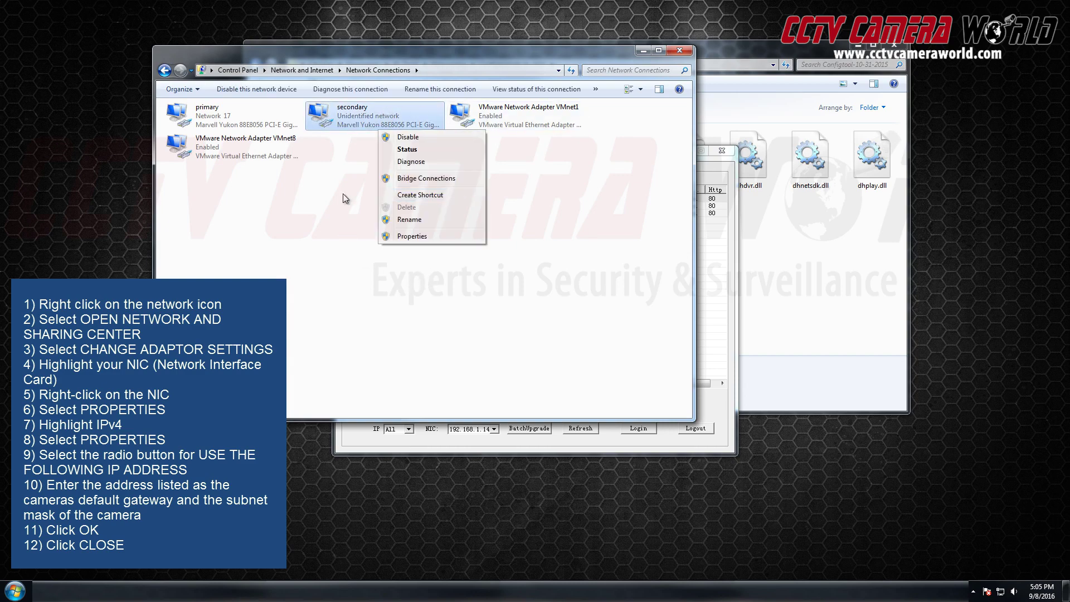
pyautogui.rightClick(382, 118)
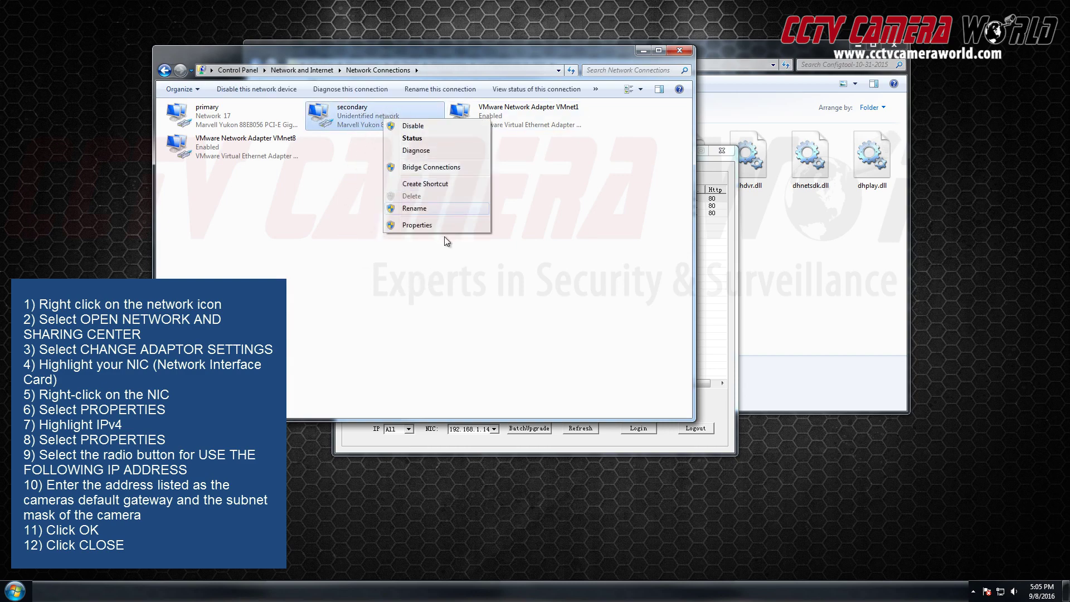
pyautogui.rightClick(349, 108)
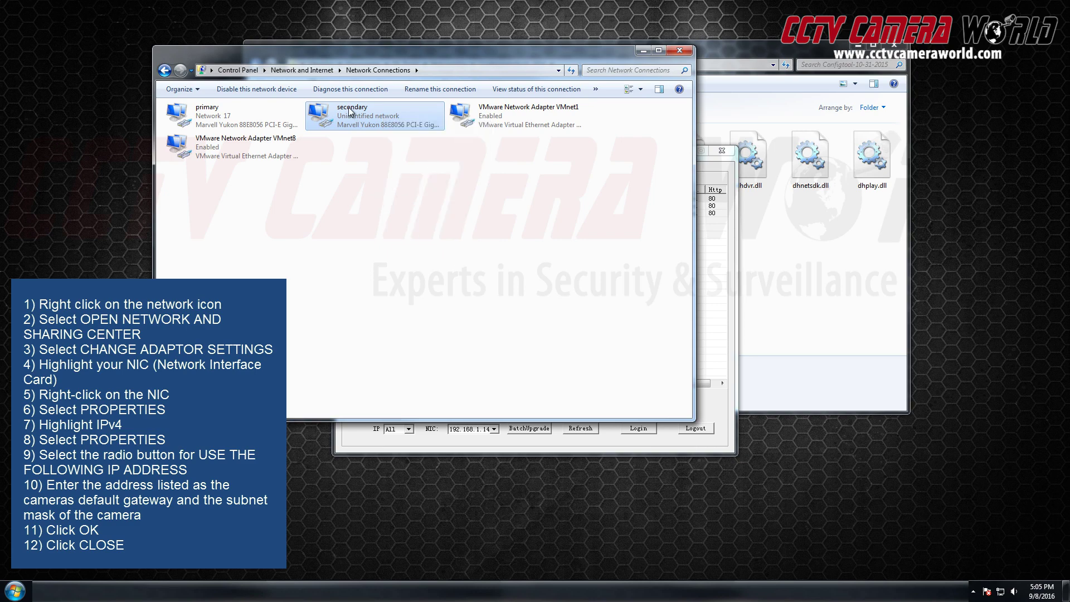
# Set the secondary adapter's TCP/IPv4 to static 10.1.1.1, mask 255.255.255.0, and close its properties.
pyautogui.click(382, 214)
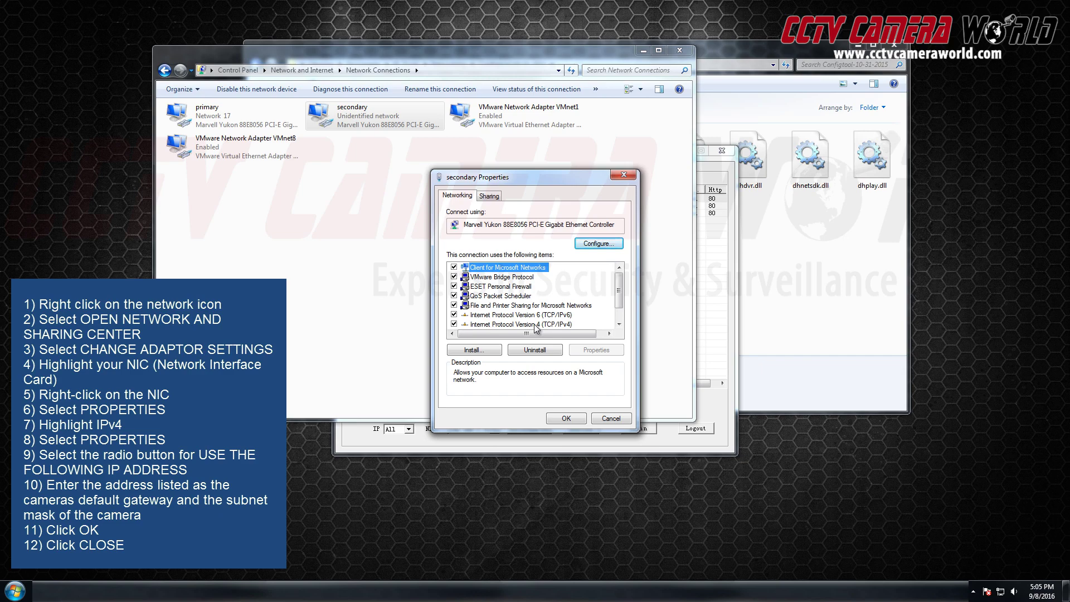
pyautogui.click(535, 325)
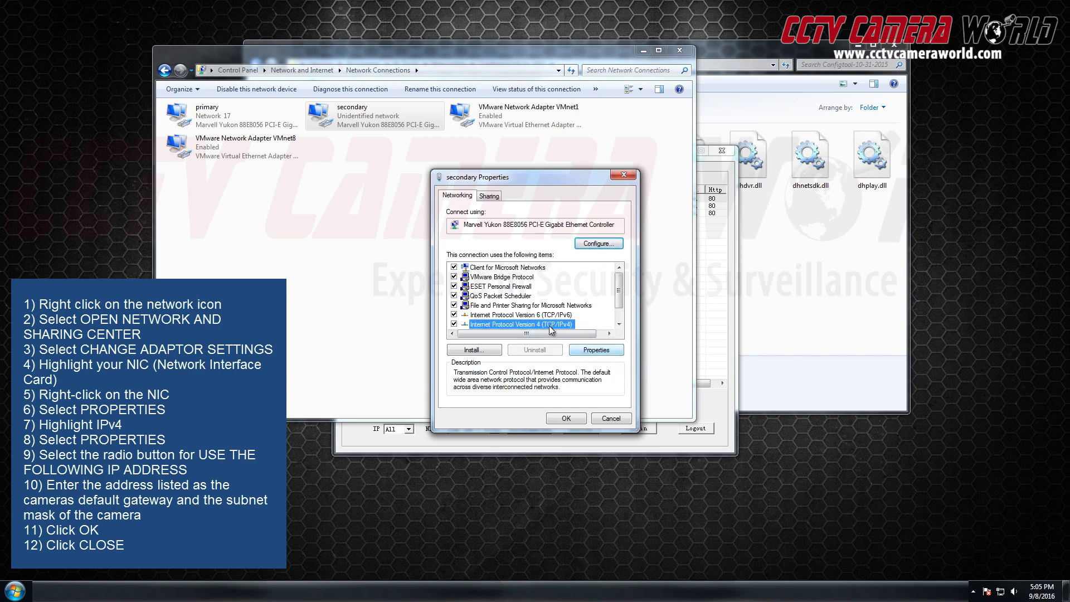
pyautogui.click(600, 352)
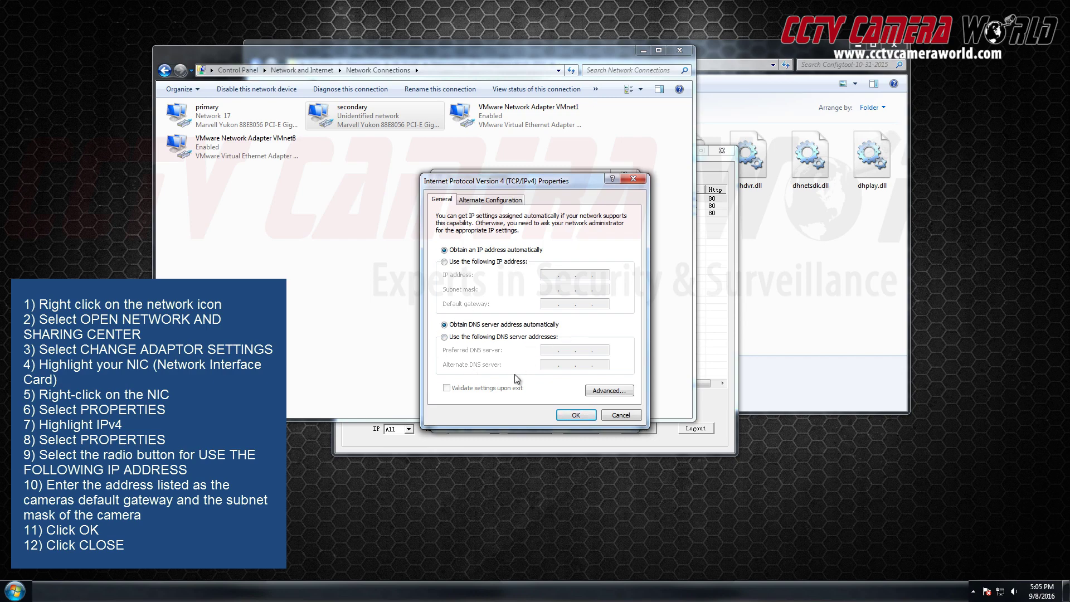
pyautogui.click(444, 261)
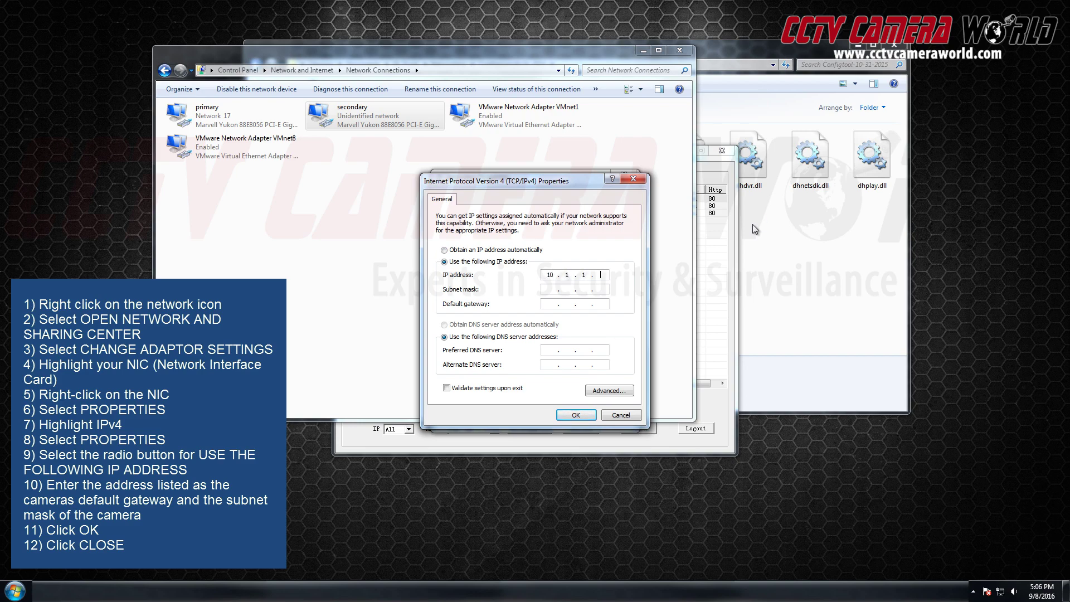
pyautogui.write('.1')
pyautogui.press('Tab')
pyautogui.click(570, 293)
pyautogui.write('255.255.255.0')
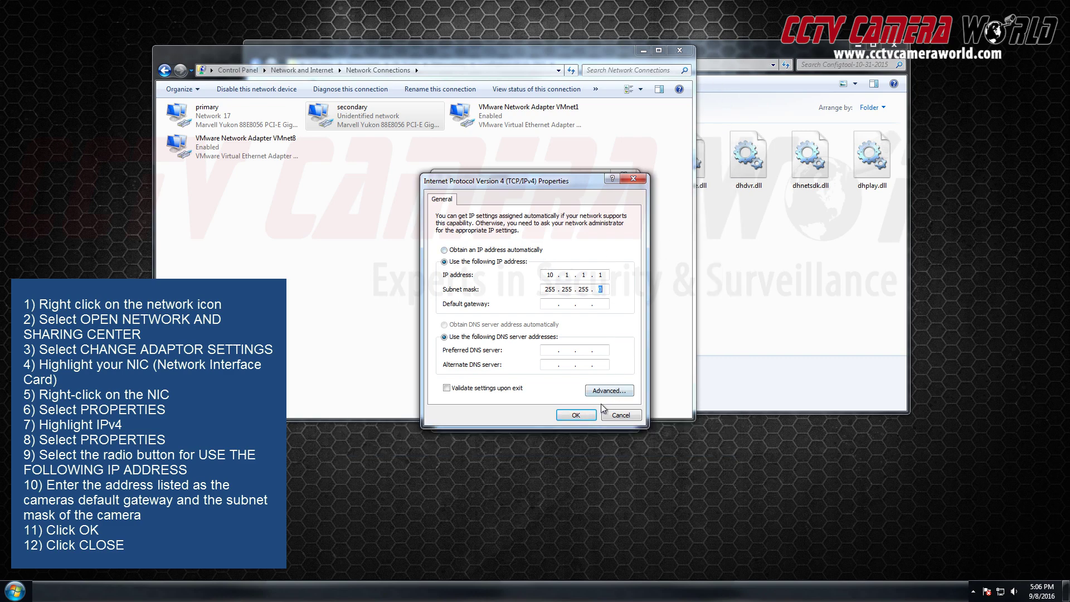
pyautogui.click(583, 412)
pyautogui.click(567, 415)
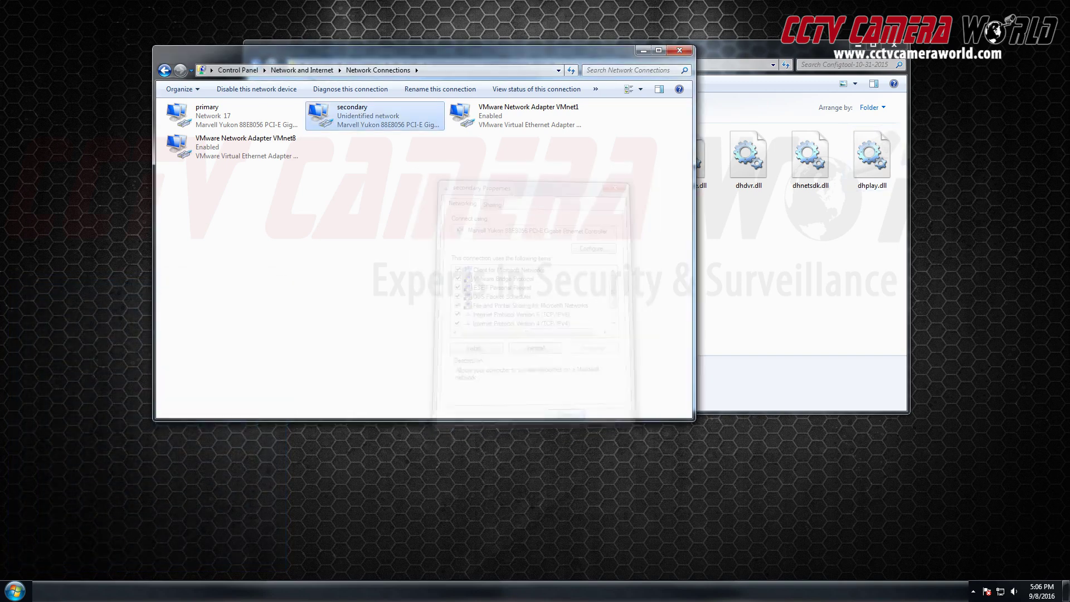
# Maximize the Internet Explorer MSN window and open Internet options from the gear menu.
pyautogui.click(118, 481)
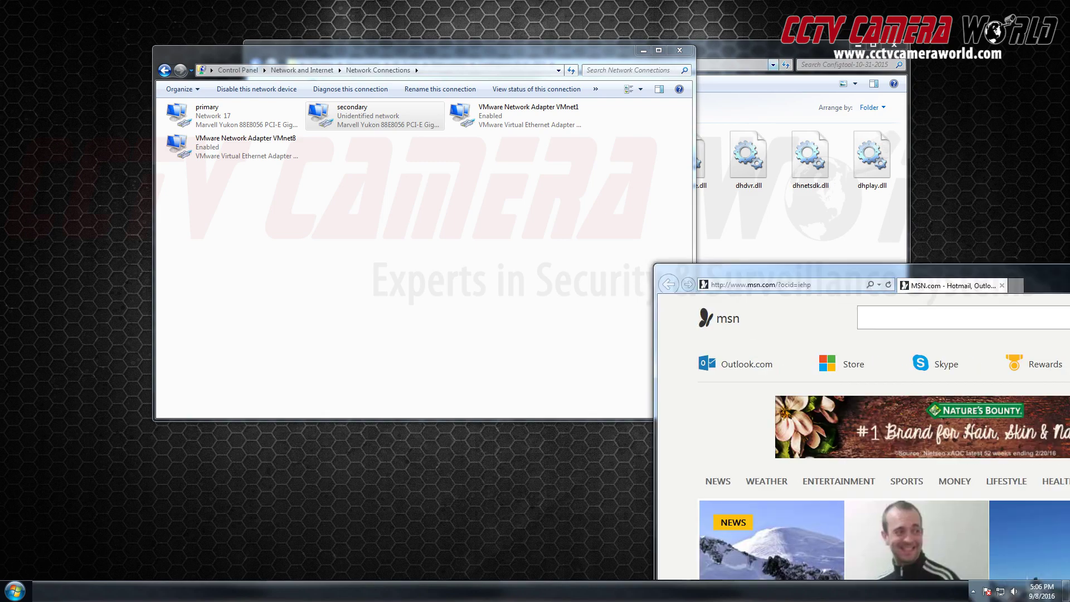
pyautogui.doubleClick(1038, 285)
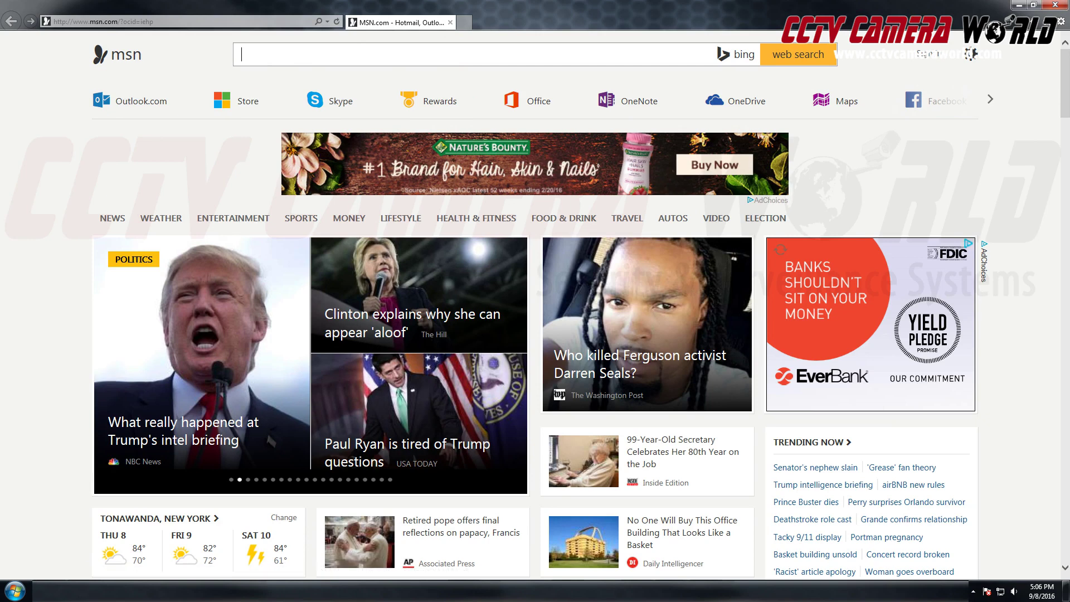
pyautogui.click(1061, 24)
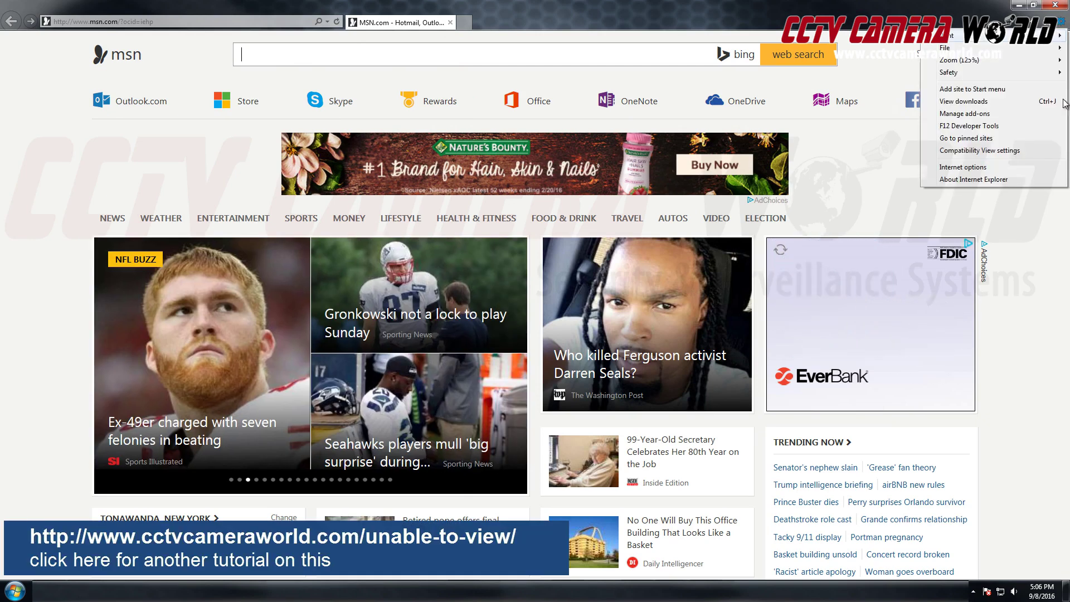
pyautogui.click(977, 170)
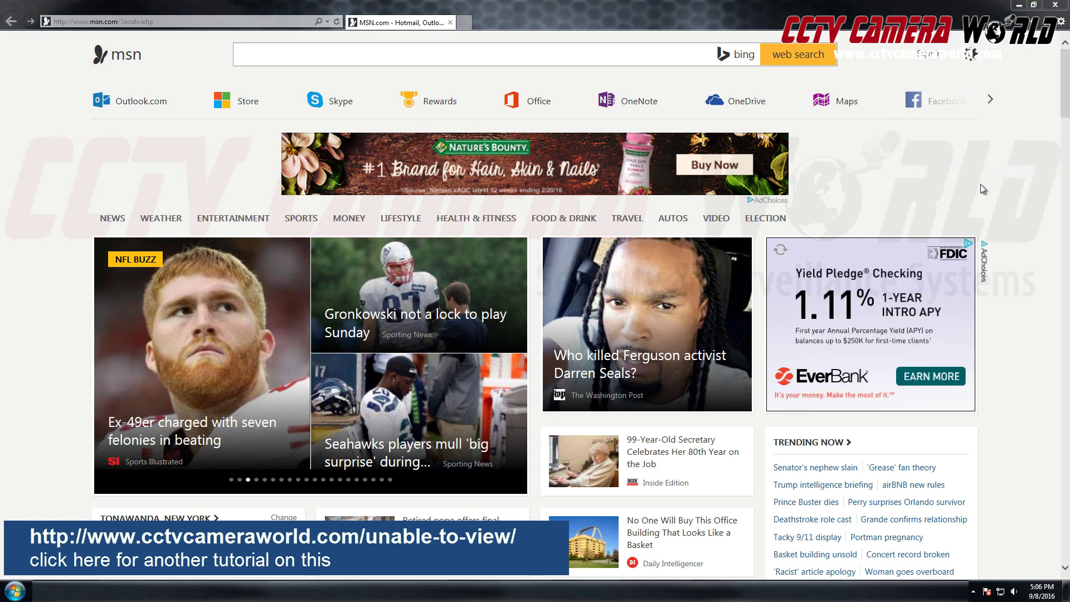
pyautogui.click(466, 183)
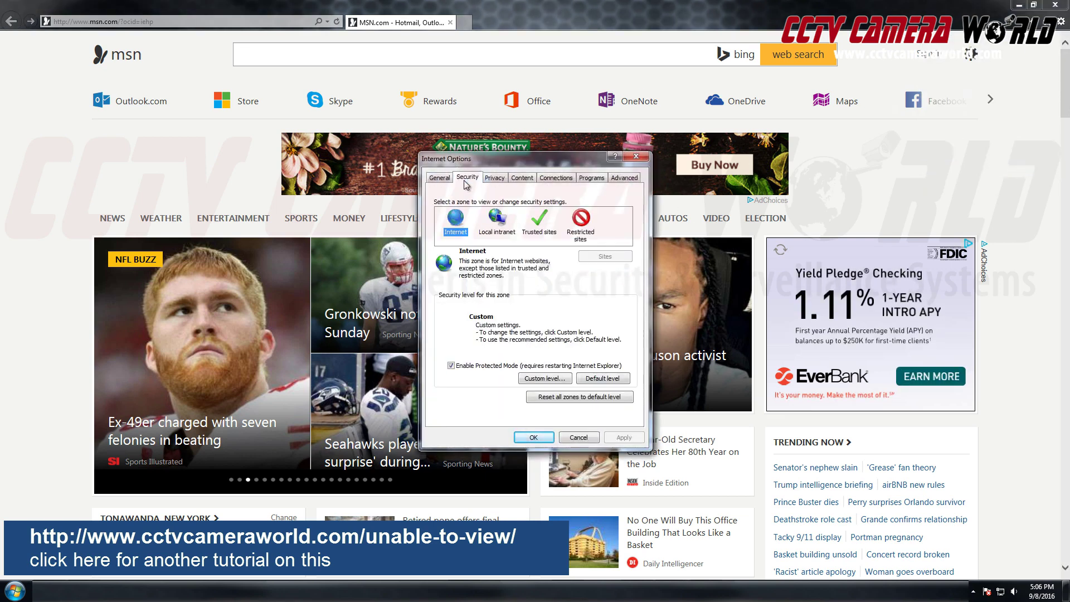
pyautogui.click(540, 220)
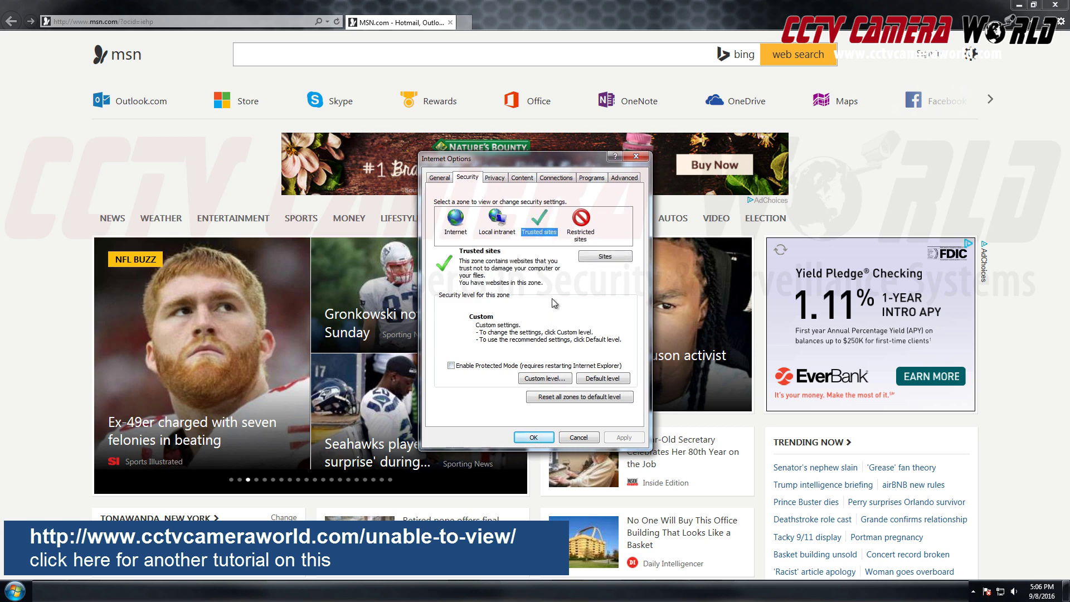
pyautogui.click(616, 257)
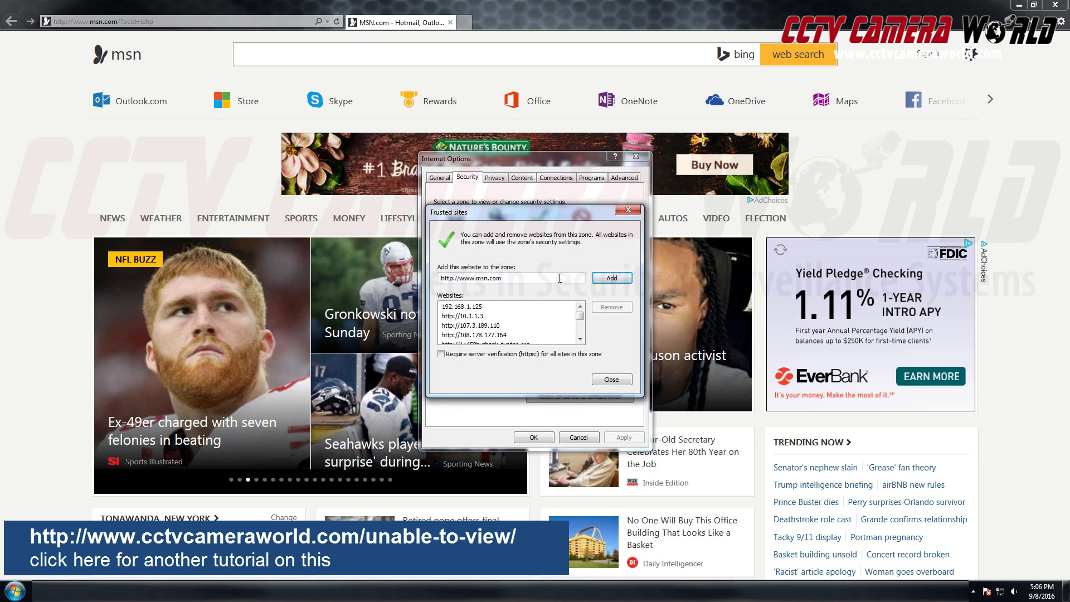
pyautogui.moveTo(559, 278); pyautogui.dragTo(439, 278)
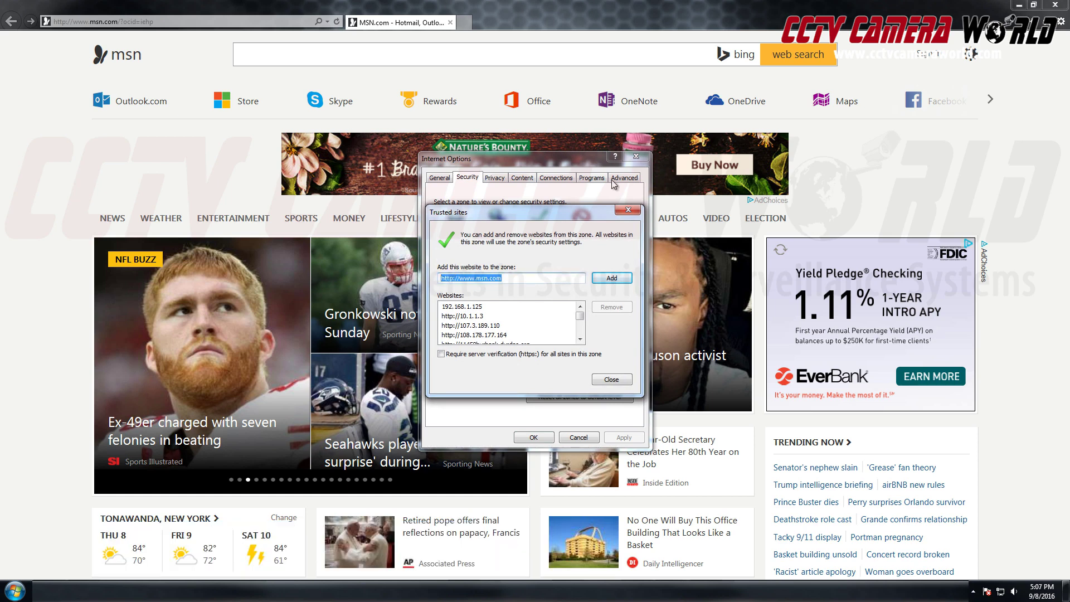
pyautogui.write('h')
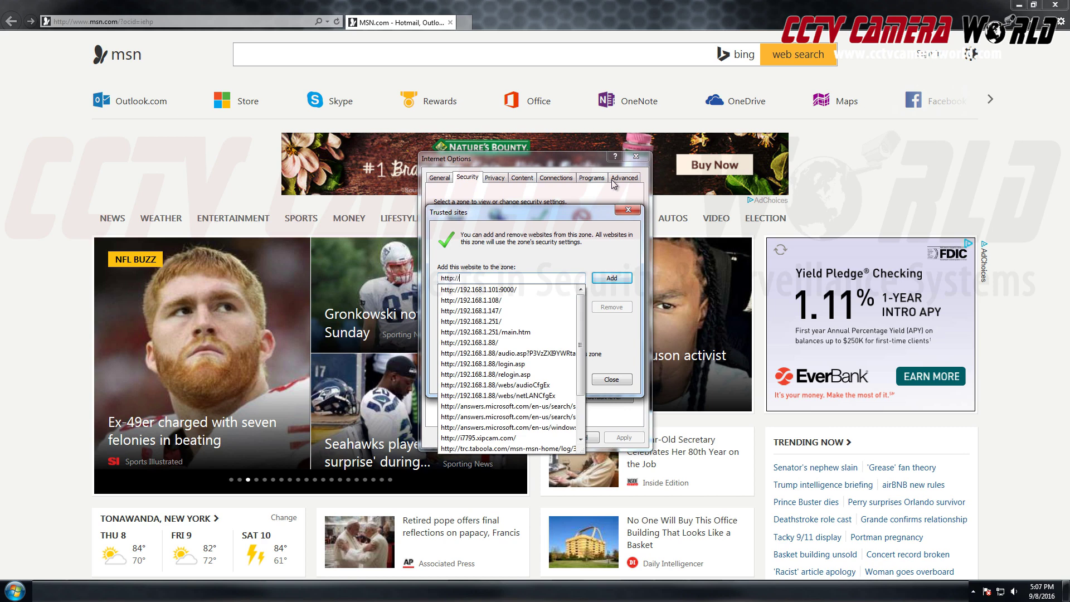
pyautogui.write('ttp://10.')
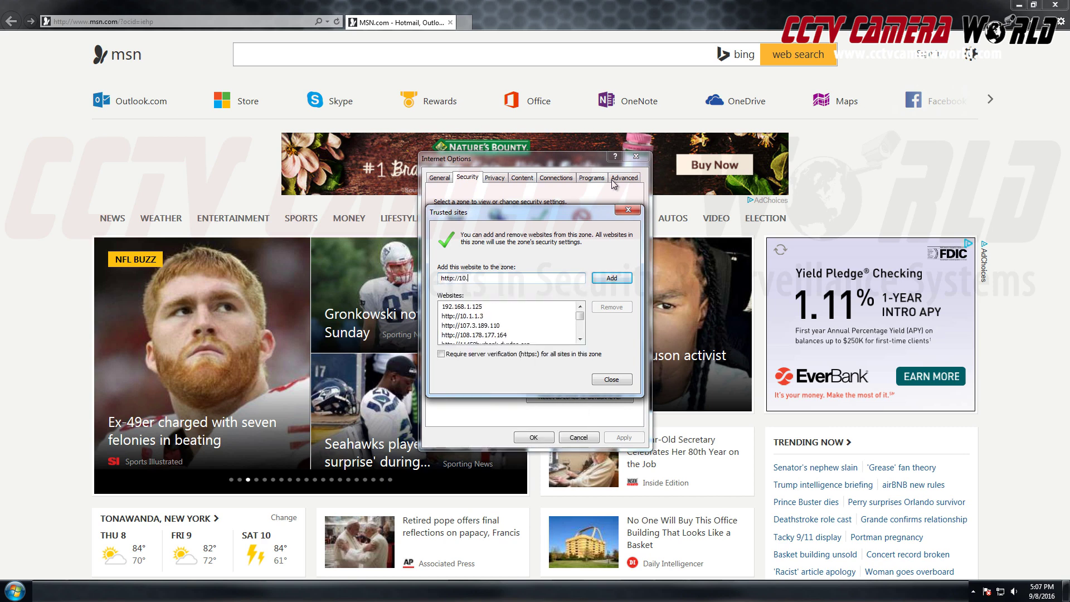
pyautogui.write('1.1.65')
pyautogui.click(625, 275)
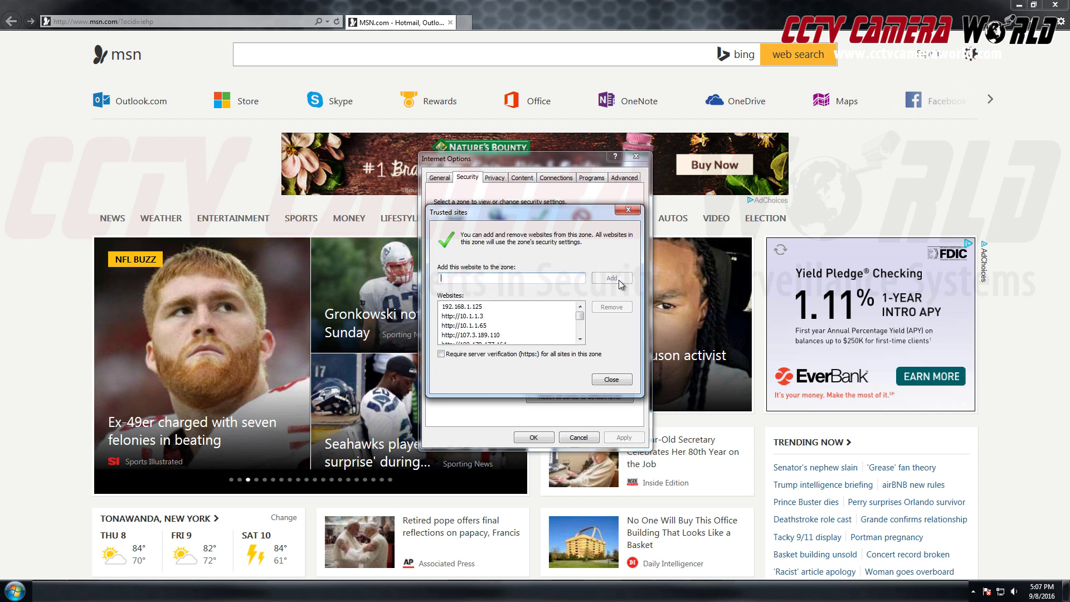
pyautogui.click(485, 327)
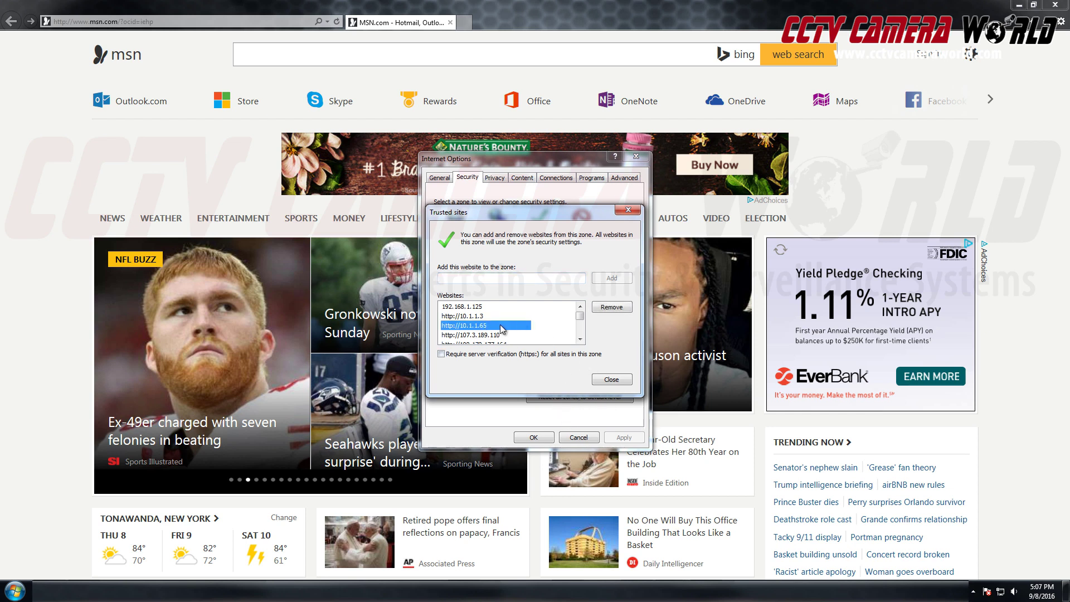
pyautogui.click(613, 380)
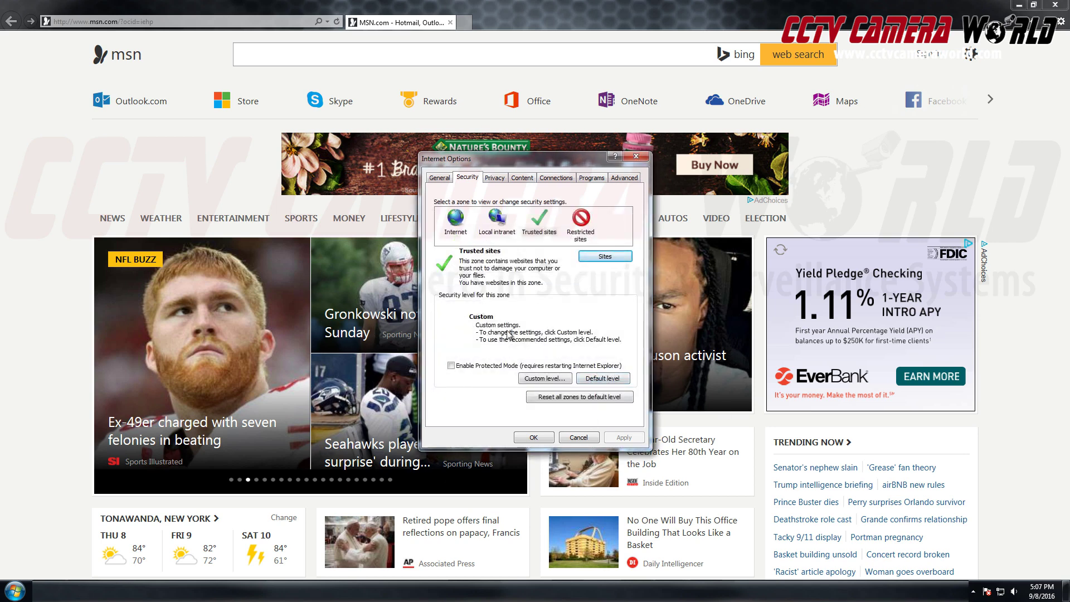
# In the Trusted sites Custom level, set the ActiveX controls and plug-ins options to Enable.
pyautogui.click(545, 378)
pyautogui.scroll(-8, 512, 307)
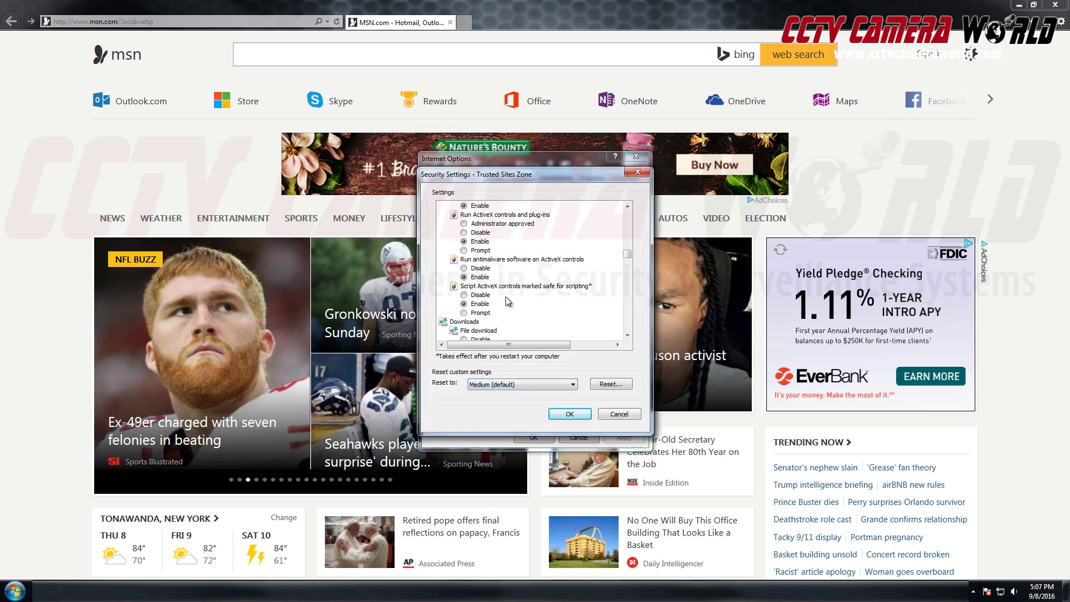
pyautogui.scroll(5, 522, 309)
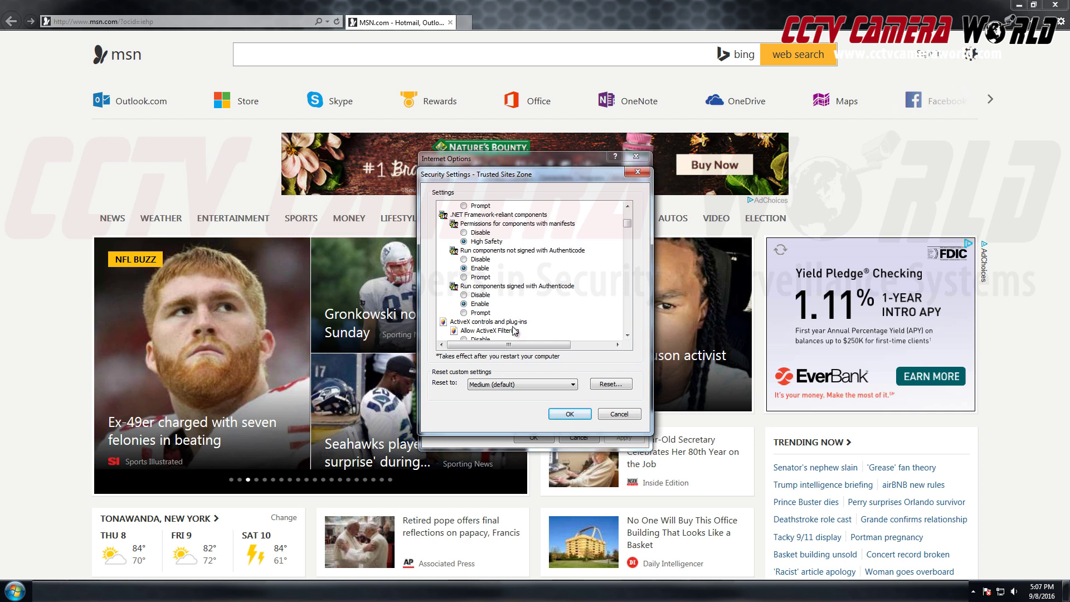
pyautogui.click(628, 335)
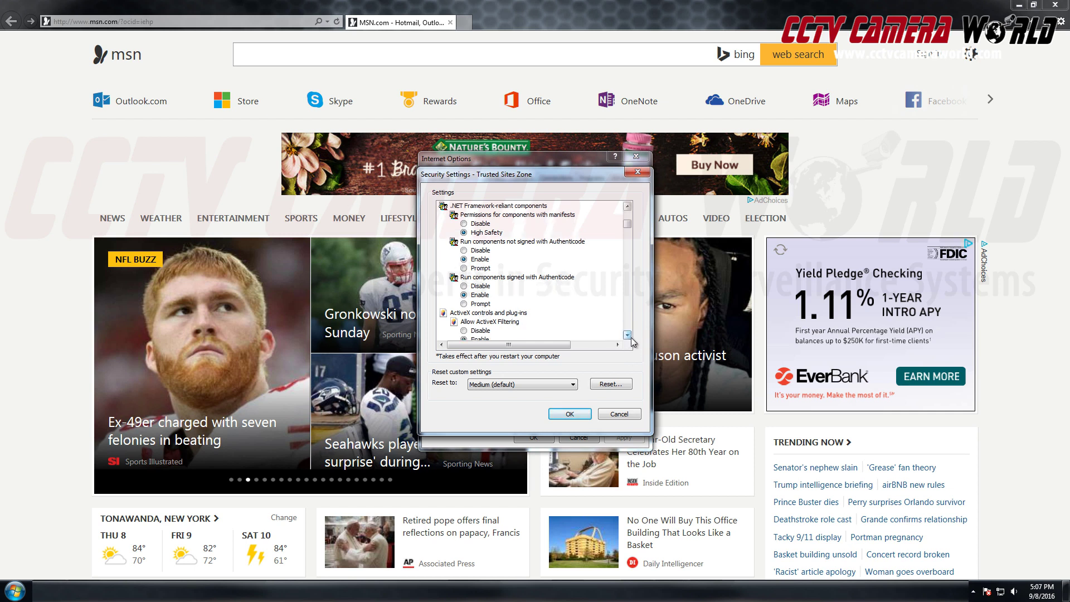
pyautogui.click(628, 336)
pyautogui.click(628, 335)
pyautogui.click(628, 335)
pyautogui.click(627, 335)
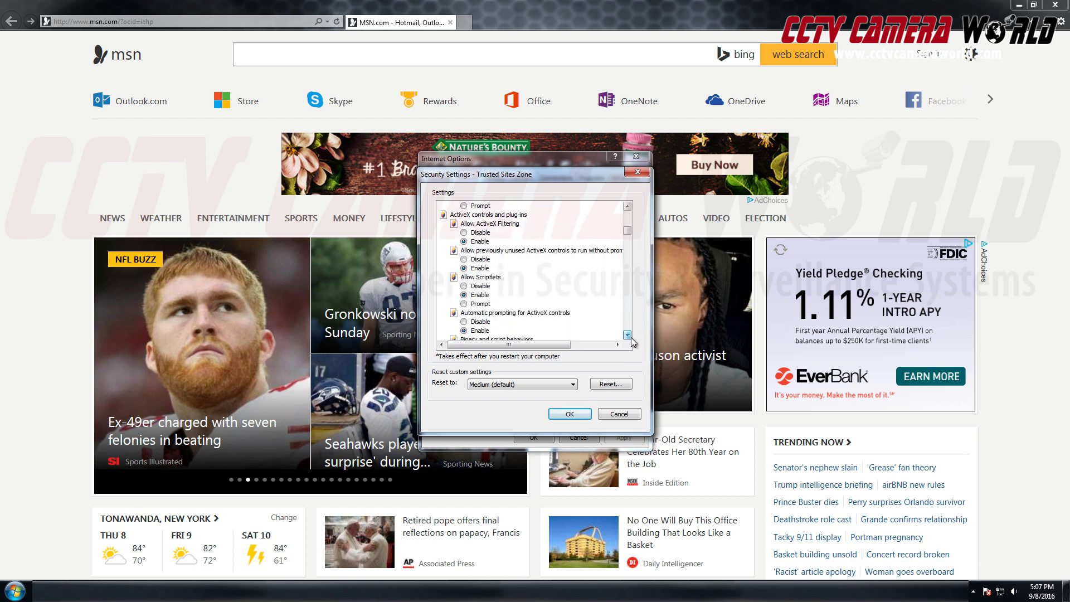
pyautogui.click(628, 335)
pyautogui.click(627, 335)
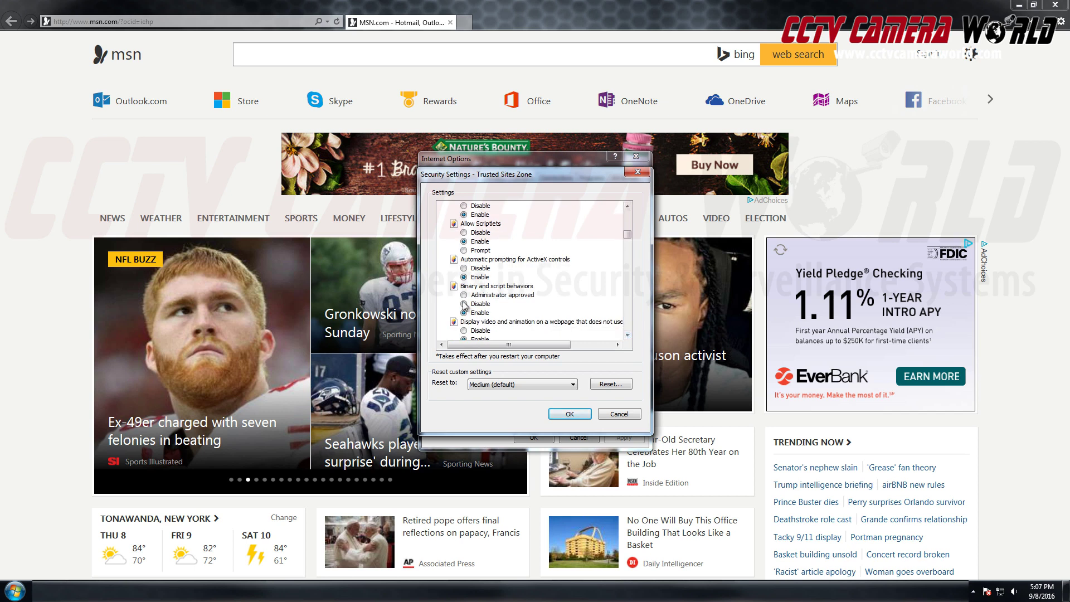
pyautogui.click(628, 336)
pyautogui.click(628, 336)
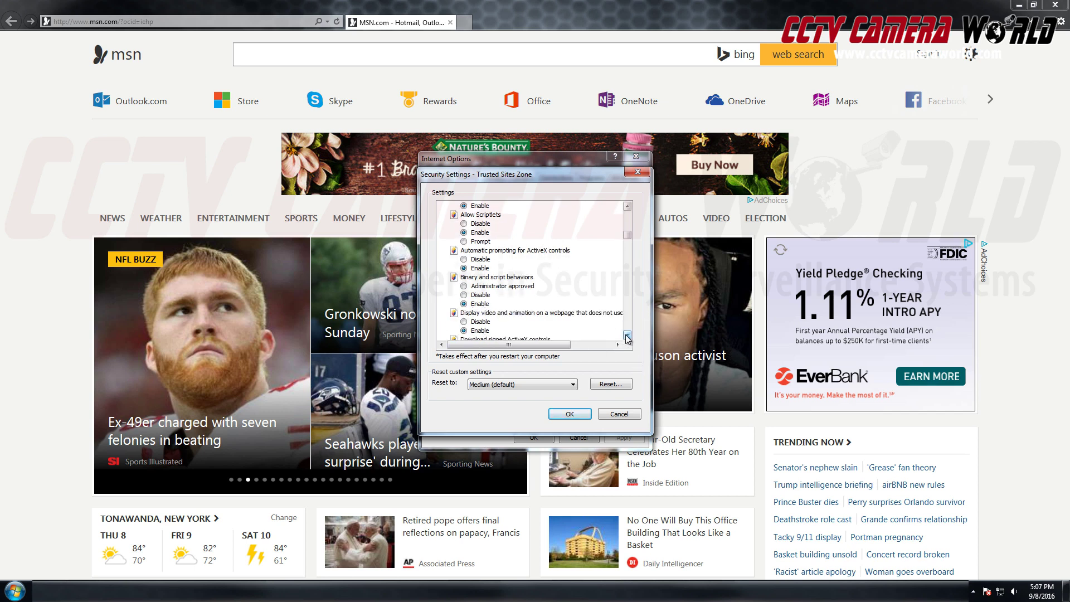
pyautogui.click(627, 336)
pyautogui.click(628, 335)
pyautogui.click(628, 336)
pyautogui.click(628, 335)
pyautogui.click(628, 335)
pyautogui.click(627, 336)
pyautogui.click(628, 335)
pyautogui.click(627, 335)
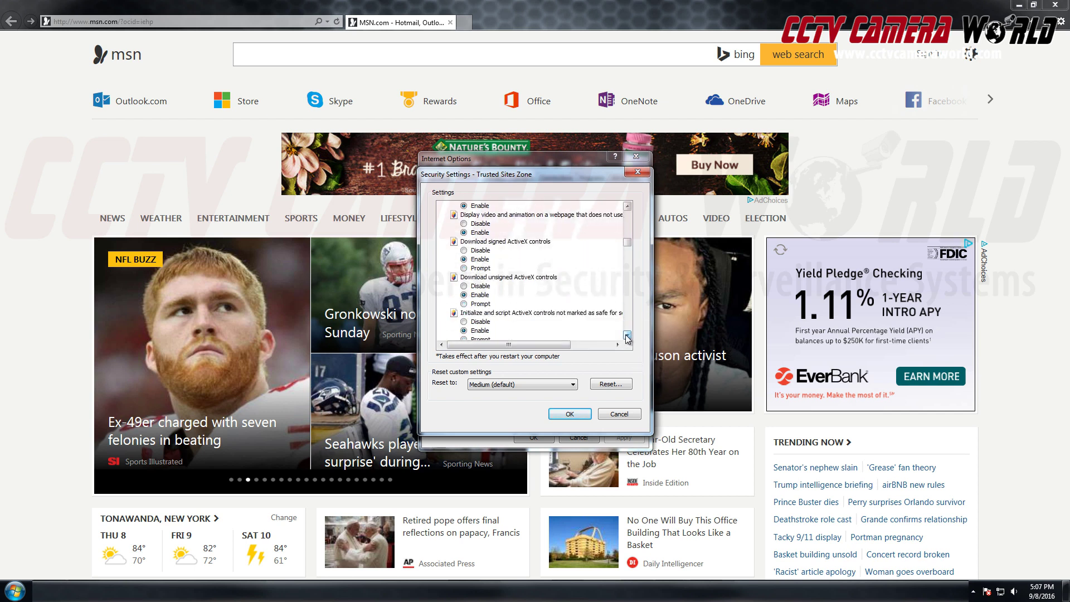
pyautogui.click(628, 335)
pyautogui.click(628, 335)
pyautogui.click(627, 335)
pyautogui.click(627, 336)
pyautogui.click(627, 335)
pyautogui.click(626, 335)
pyautogui.click(627, 335)
pyautogui.click(626, 335)
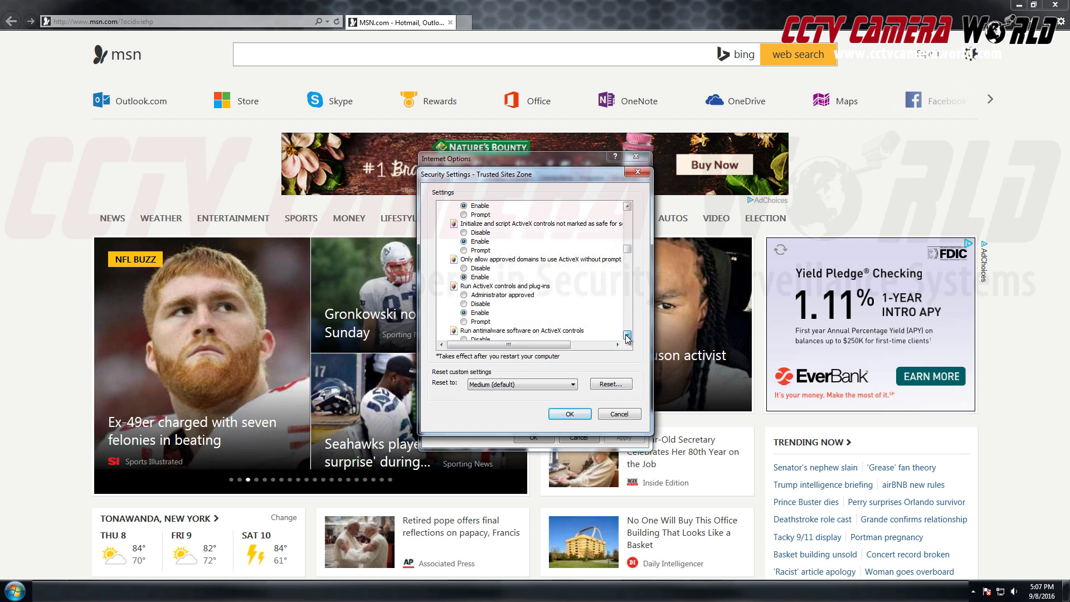
pyautogui.click(626, 335)
pyautogui.click(627, 336)
pyautogui.click(626, 335)
pyautogui.click(627, 335)
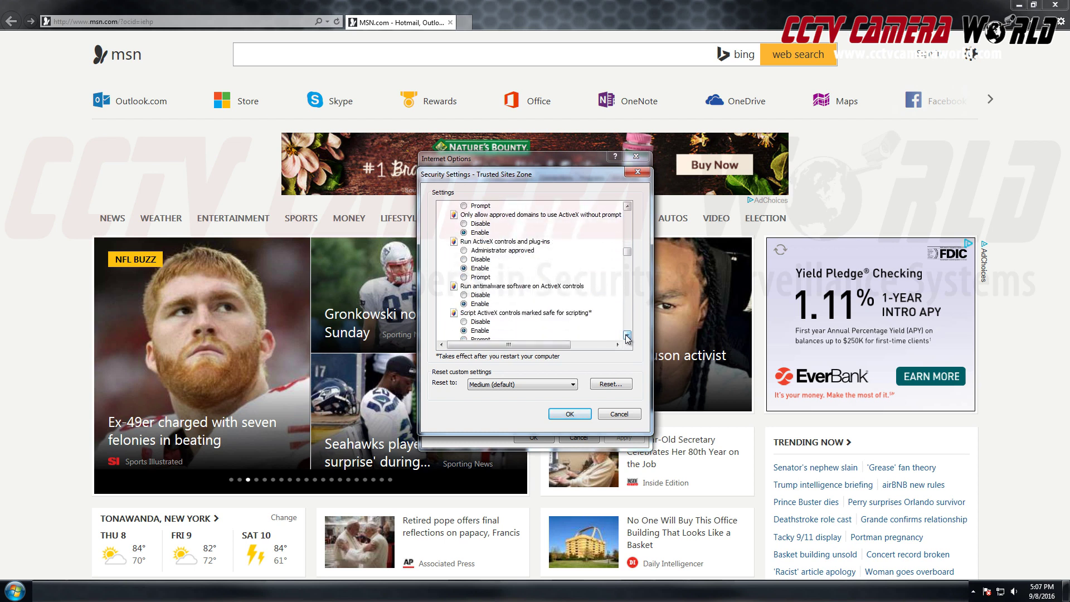
pyautogui.click(627, 336)
pyautogui.click(627, 336)
pyautogui.click(627, 336)
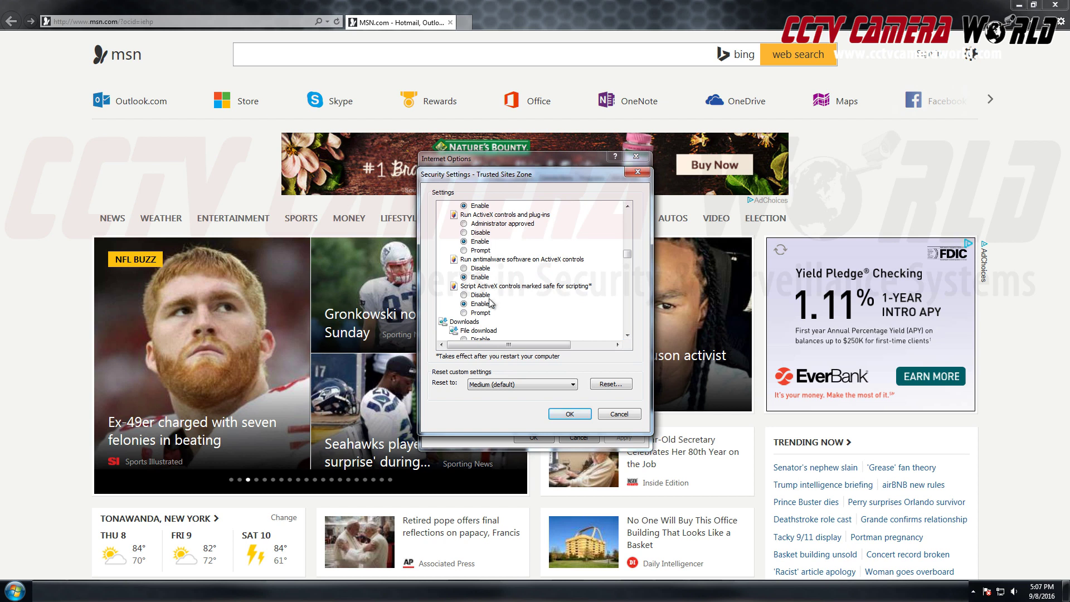
pyautogui.click(482, 312)
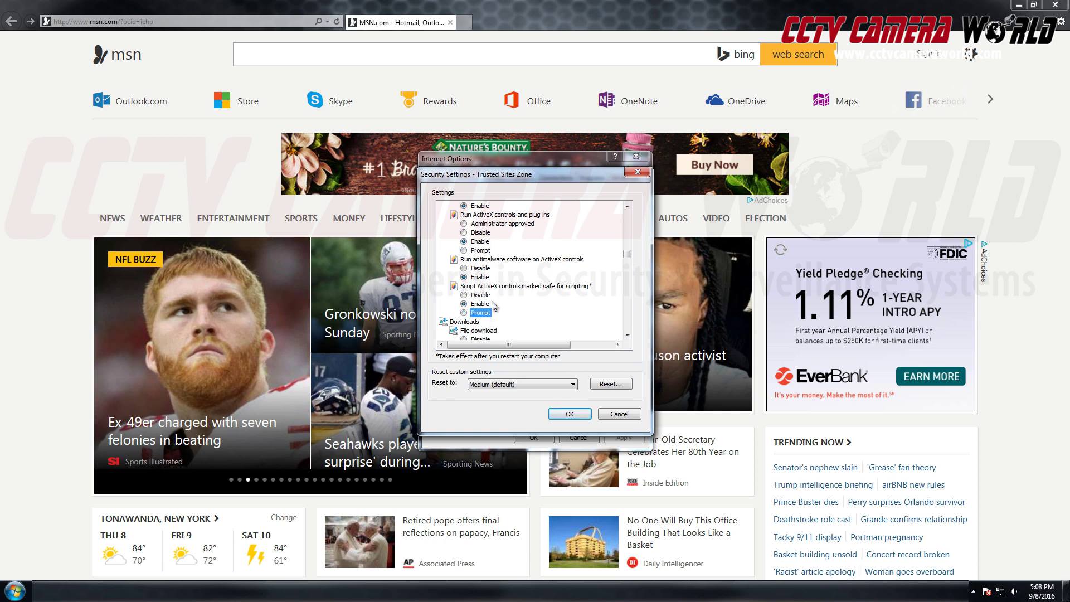
# Save the custom zone settings, confirm the change, and close Internet Options with OK.
pyautogui.click(576, 414)
pyautogui.click(517, 319)
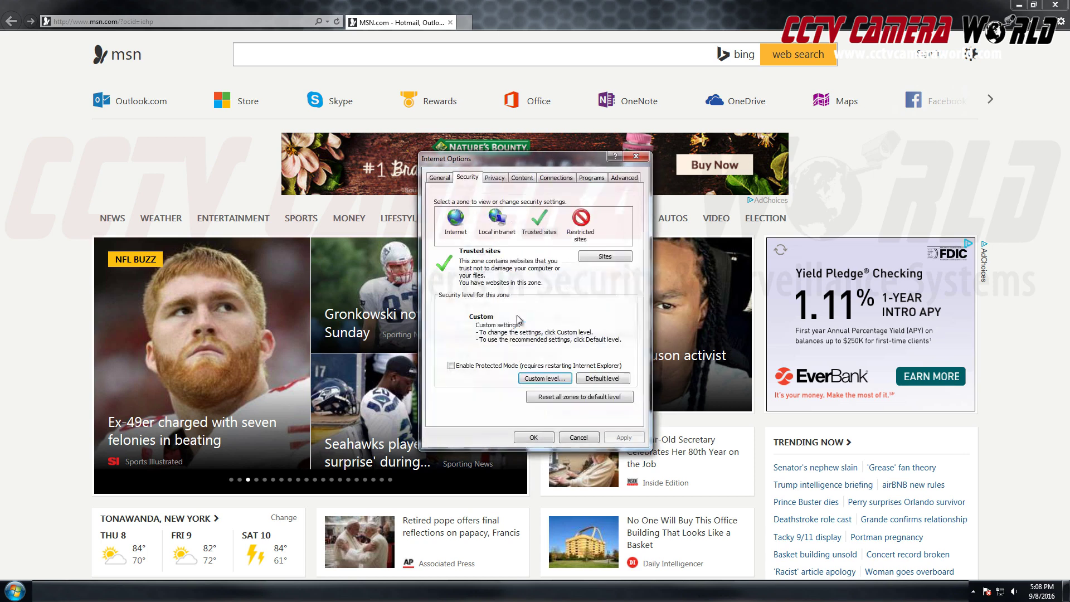
pyautogui.click(533, 437)
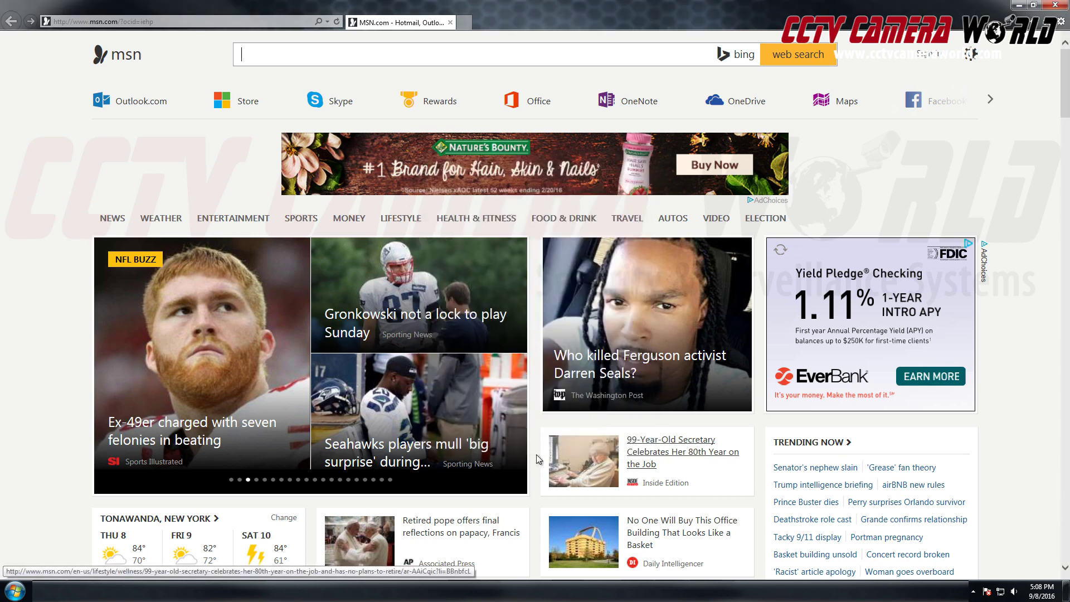
pyautogui.click(313, 23)
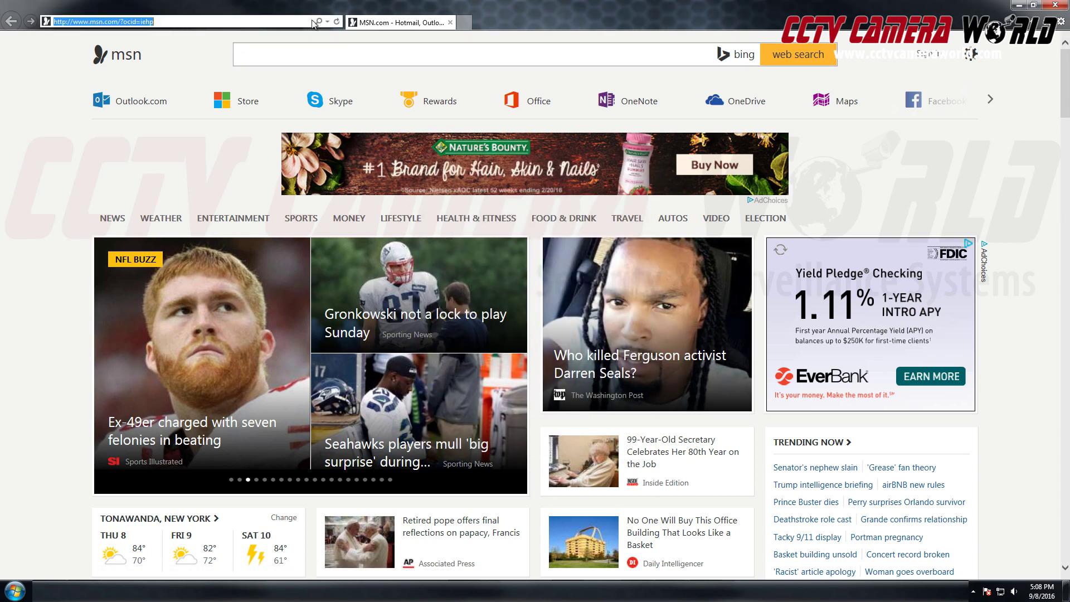
pyautogui.write('http')
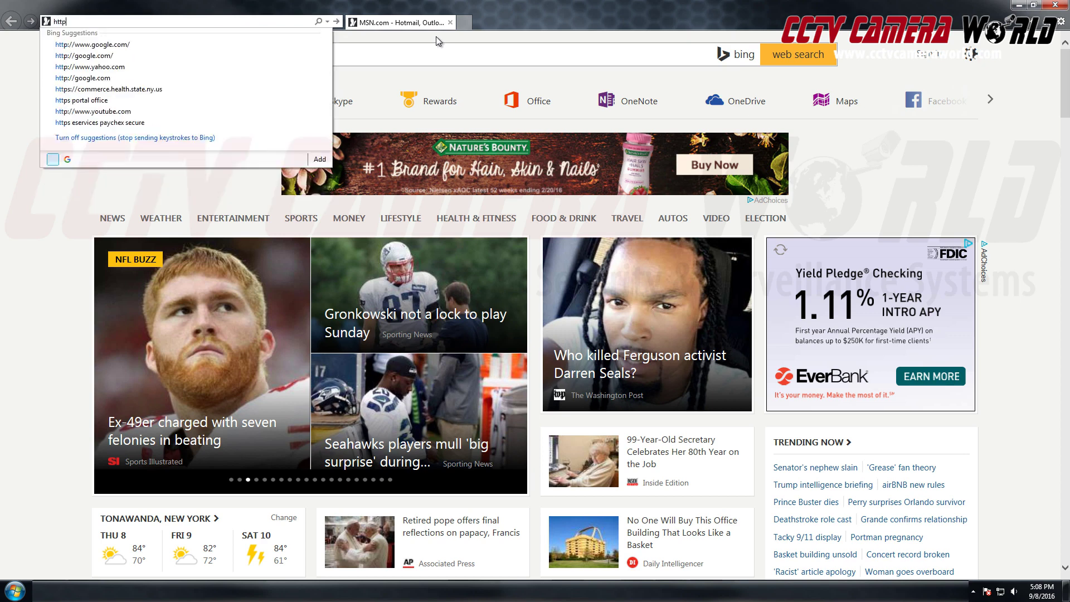
pyautogui.write('://')
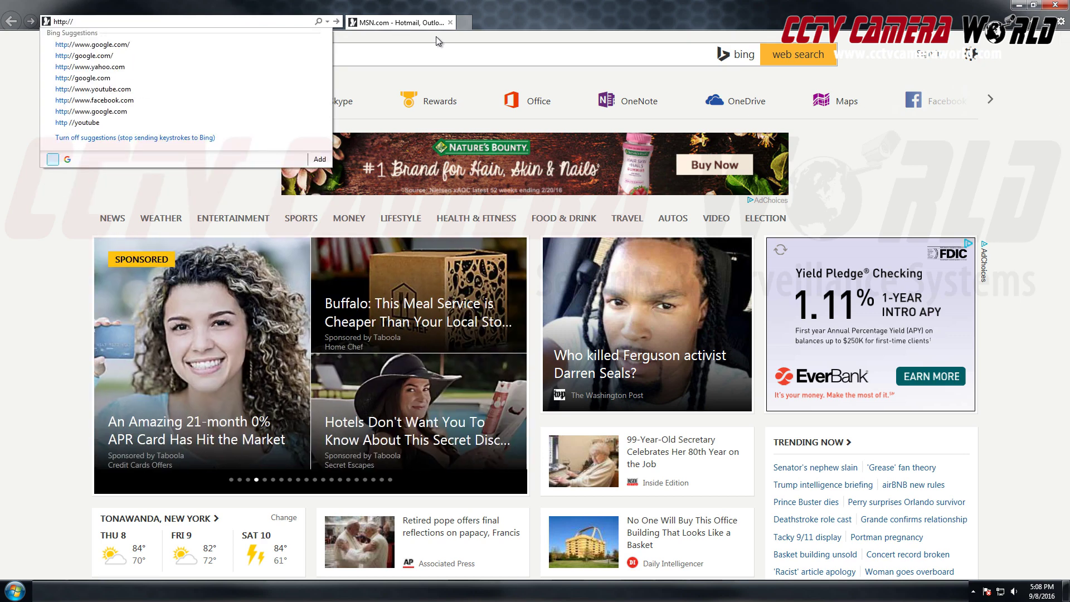
pyautogui.write('10.1.1.65')
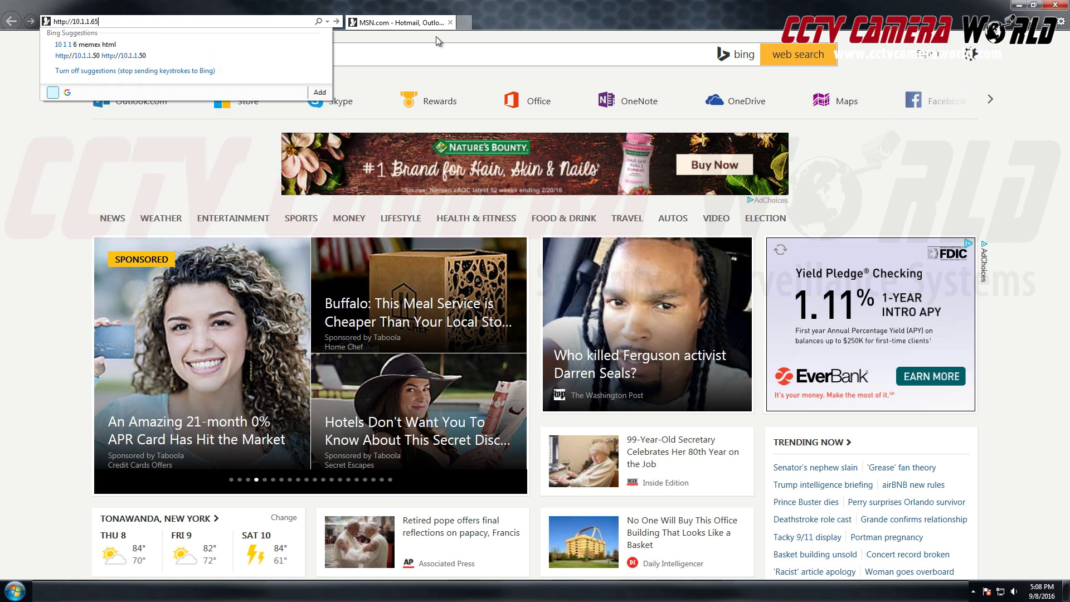
pyautogui.press('Return')
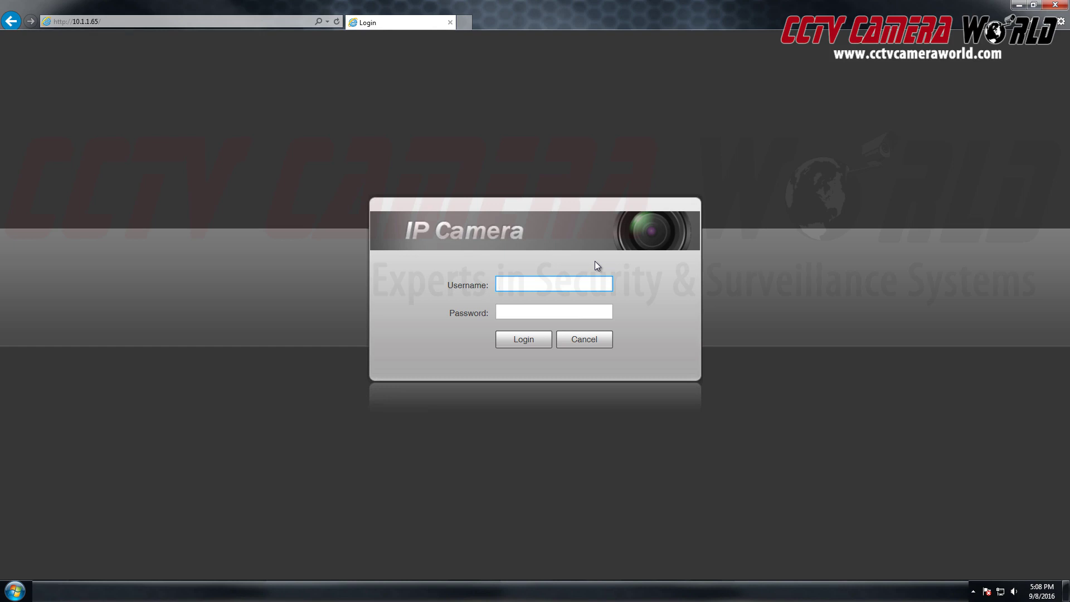
# Sign in to the camera's login page with its username and password.
pyautogui.write('admin')
pyautogui.press('Tab')
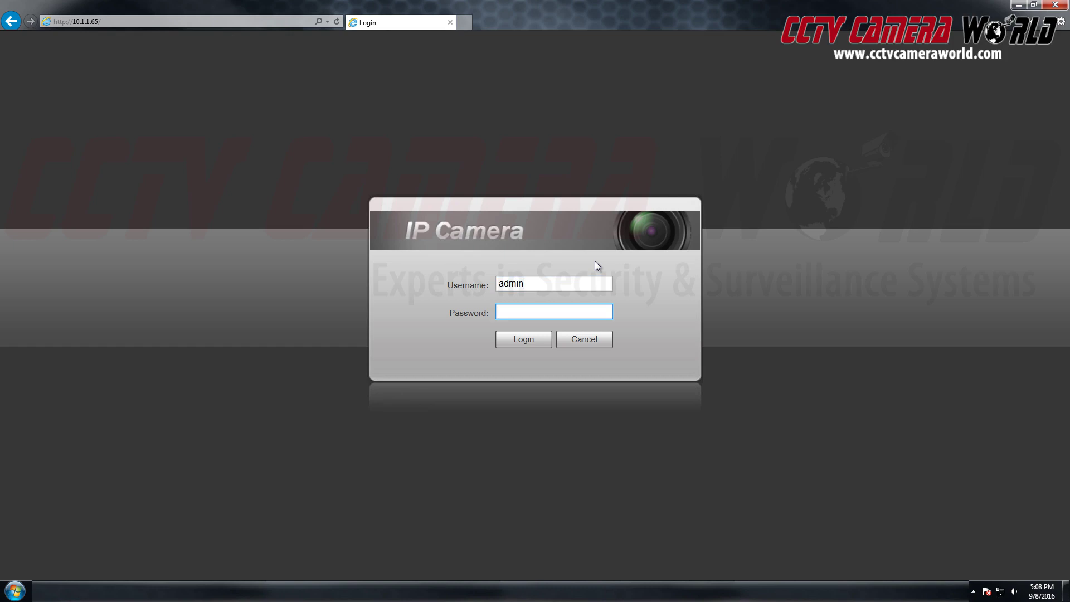
pyautogui.write('admin')
pyautogui.press('Return')
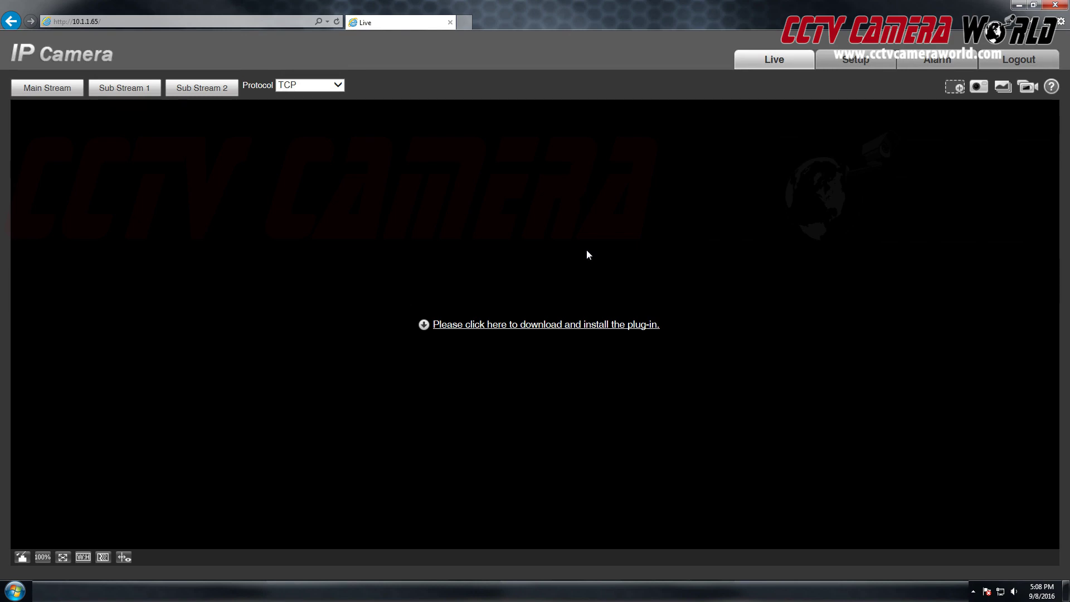
# Under Setup > System > Default, reset the camera's whole configuration to defaults and confirm with Ok.
pyautogui.click(855, 59)
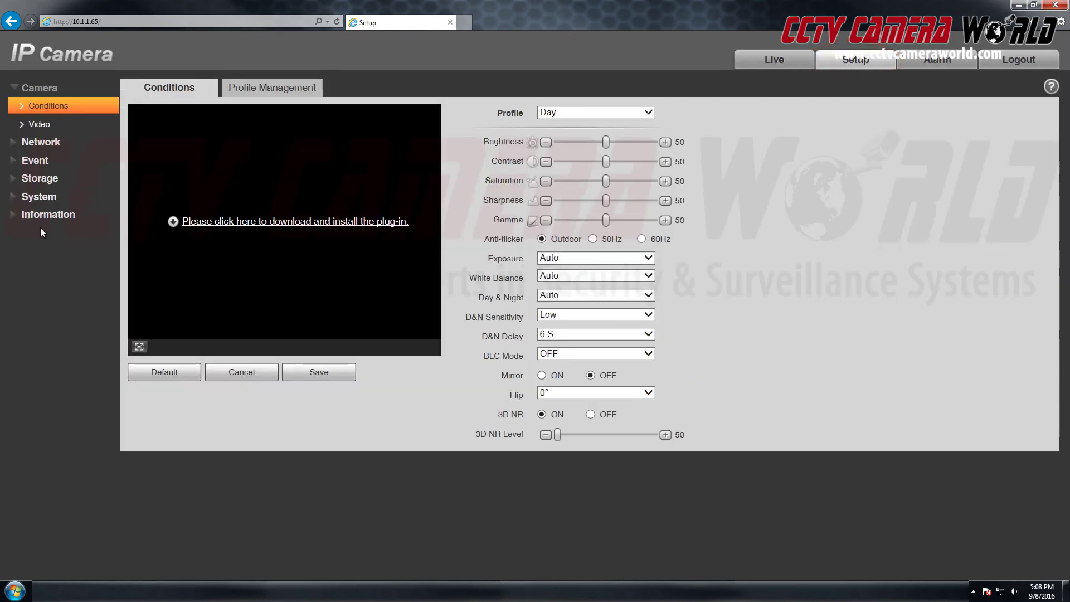
pyautogui.click(41, 215)
pyautogui.click(39, 167)
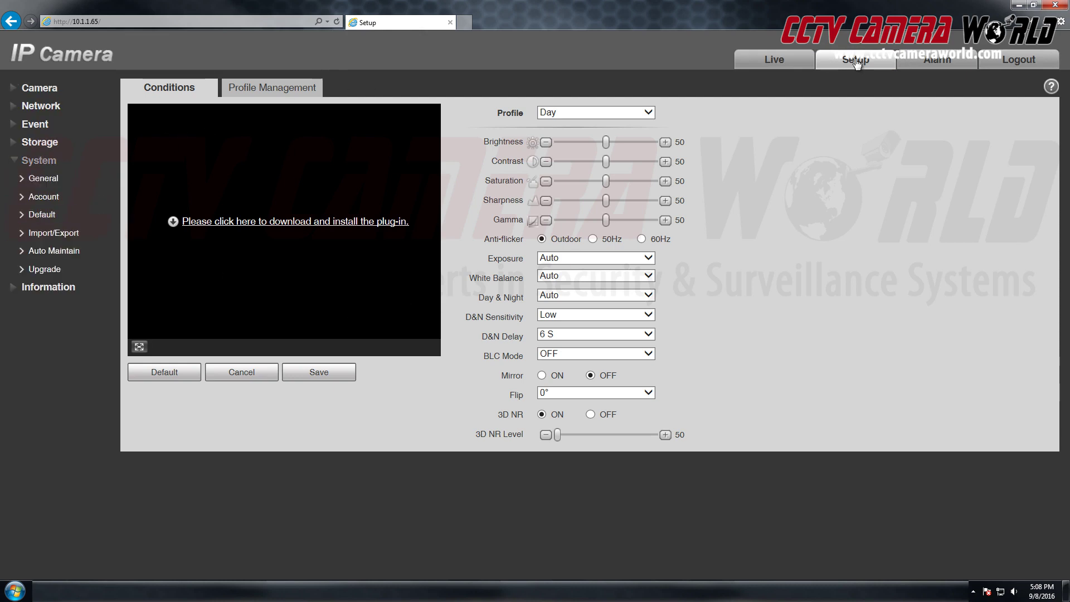
pyautogui.click(108, 215)
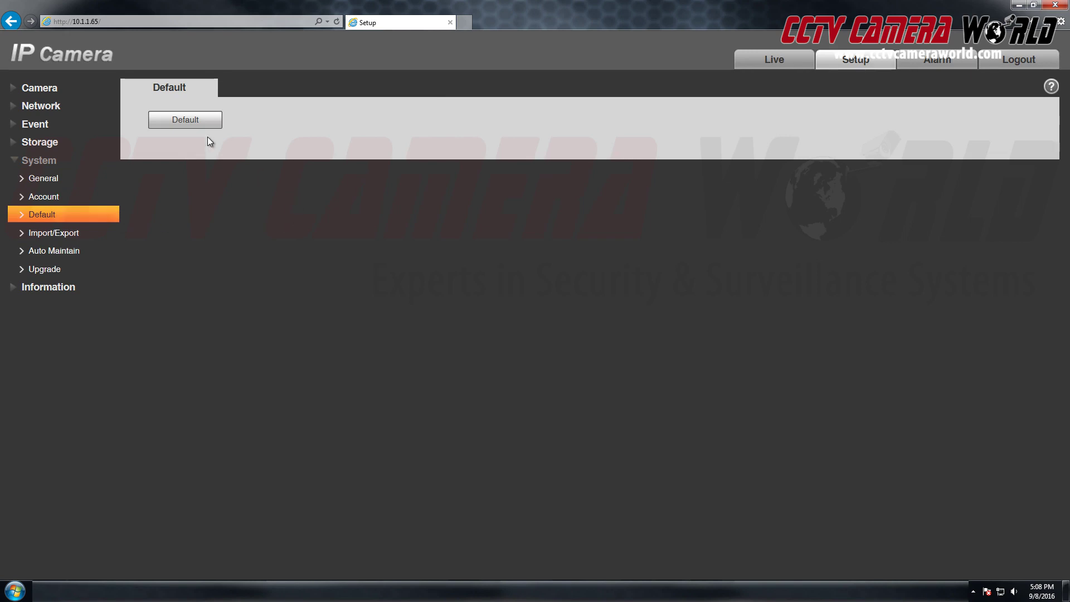
pyautogui.click(197, 123)
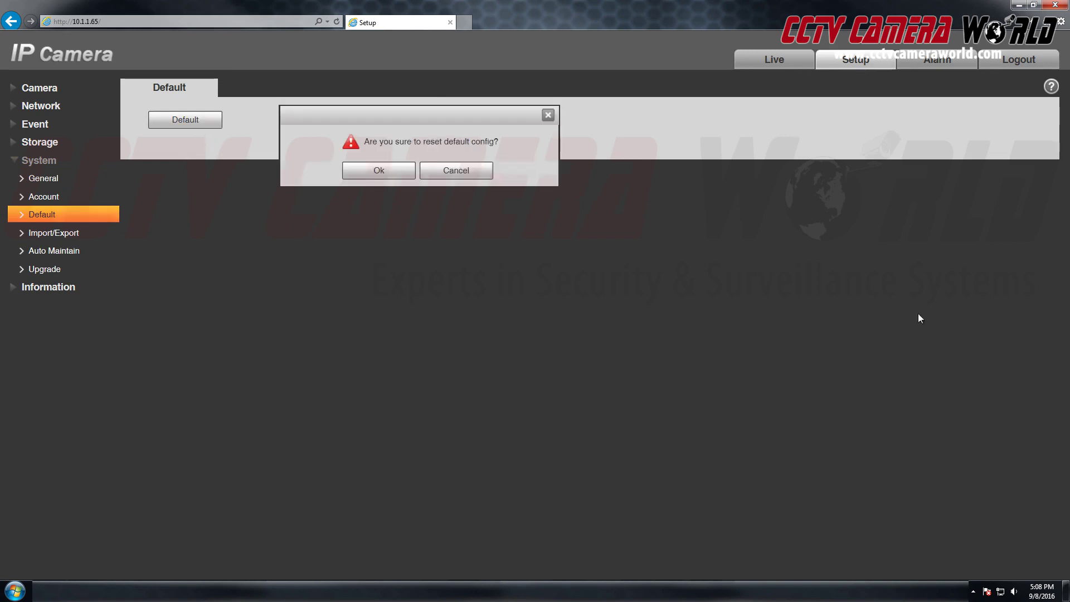
pyautogui.click(378, 169)
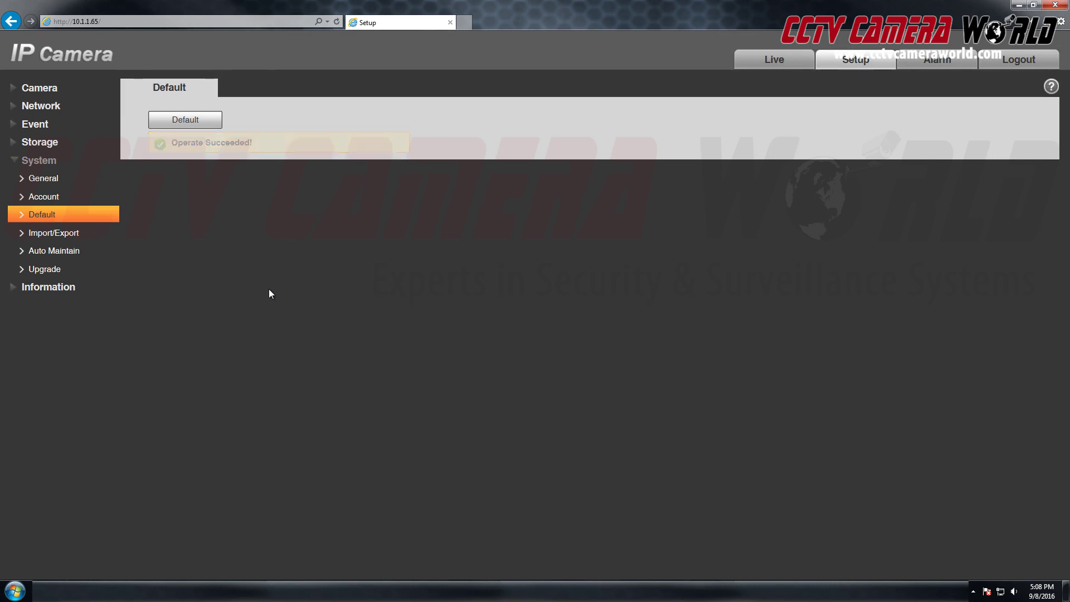
# Restore and save default Conditions, Profile Management and Video settings under Camera.
pyautogui.click(24, 88)
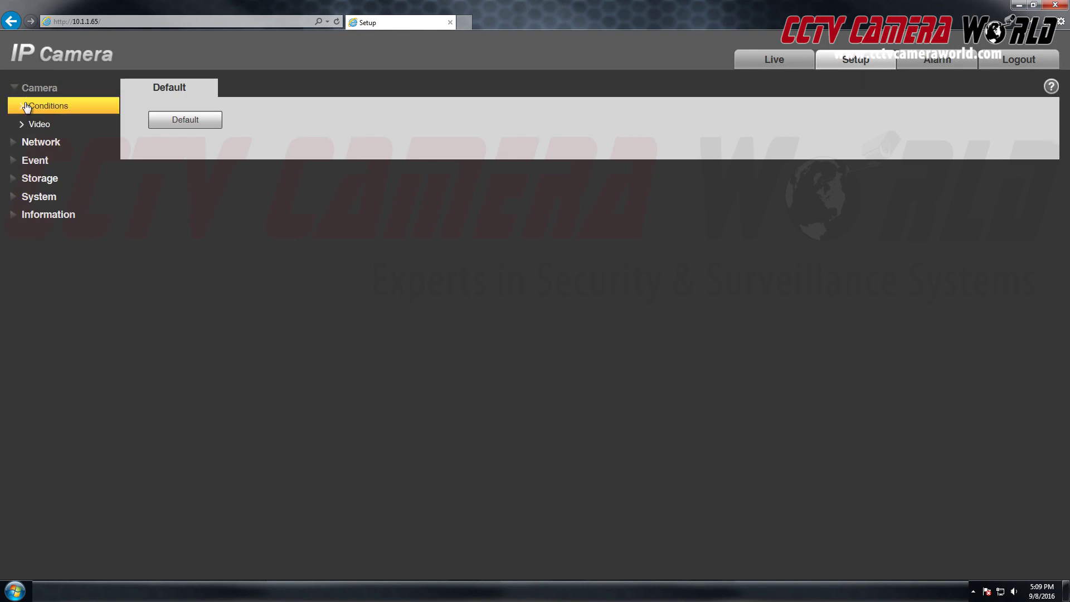
pyautogui.click(26, 106)
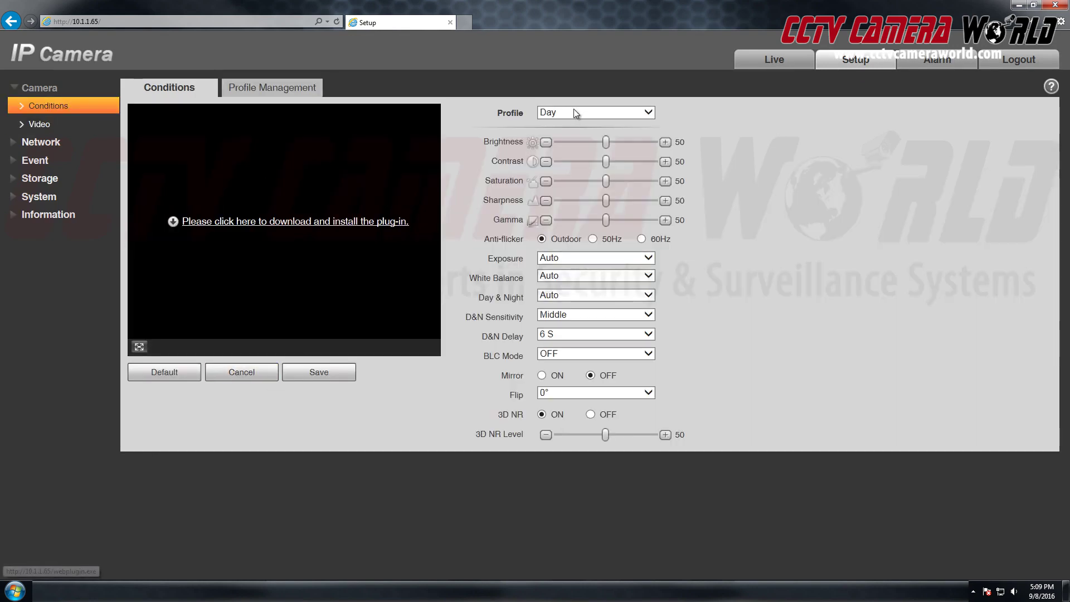
pyautogui.click(163, 372)
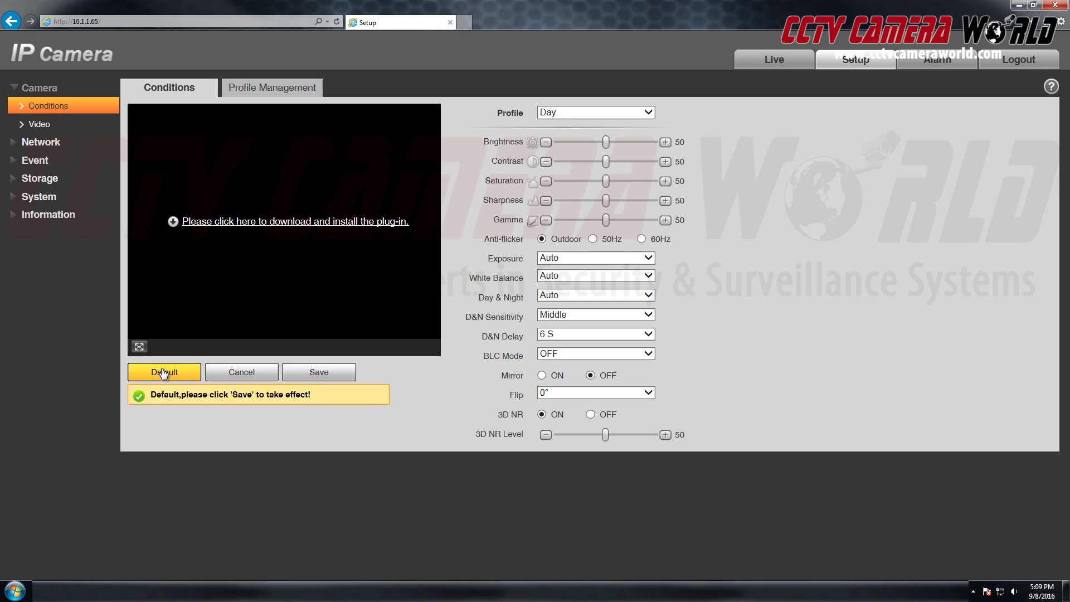
pyautogui.click(319, 372)
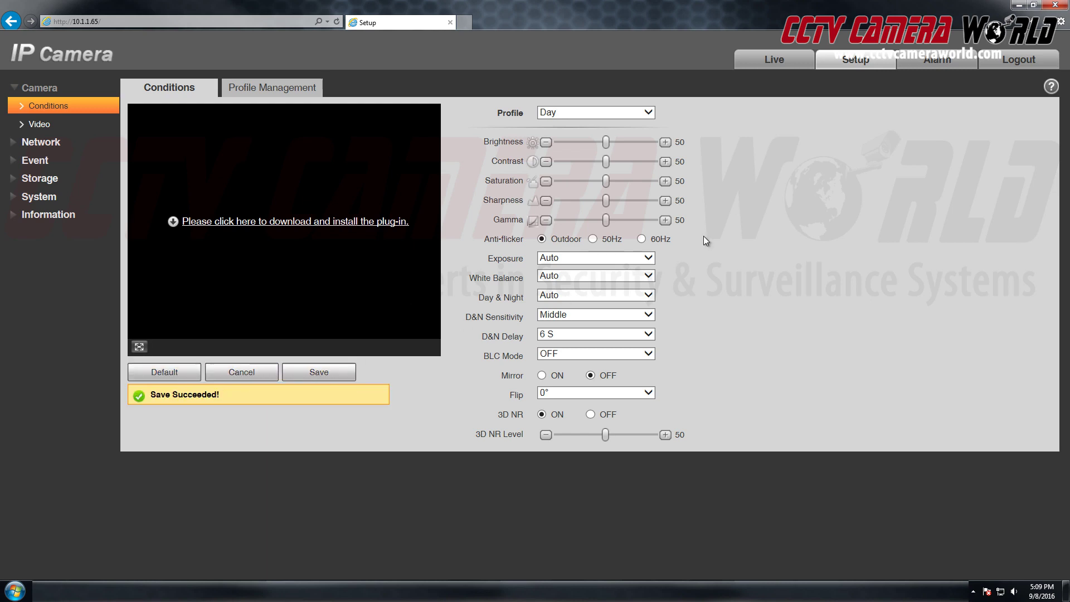
pyautogui.click(289, 89)
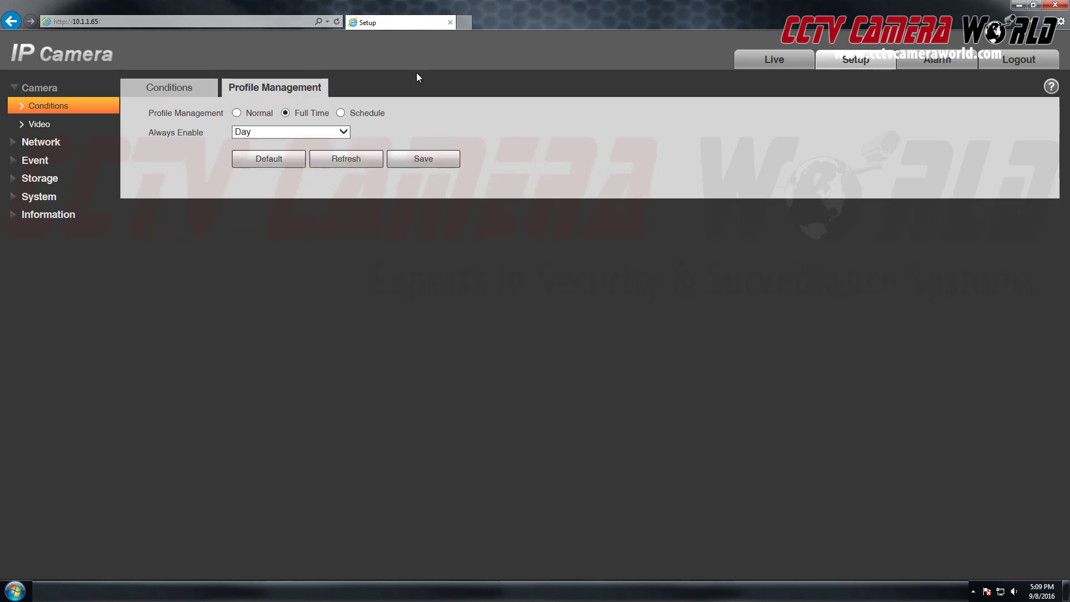
pyautogui.click(270, 162)
pyautogui.click(426, 160)
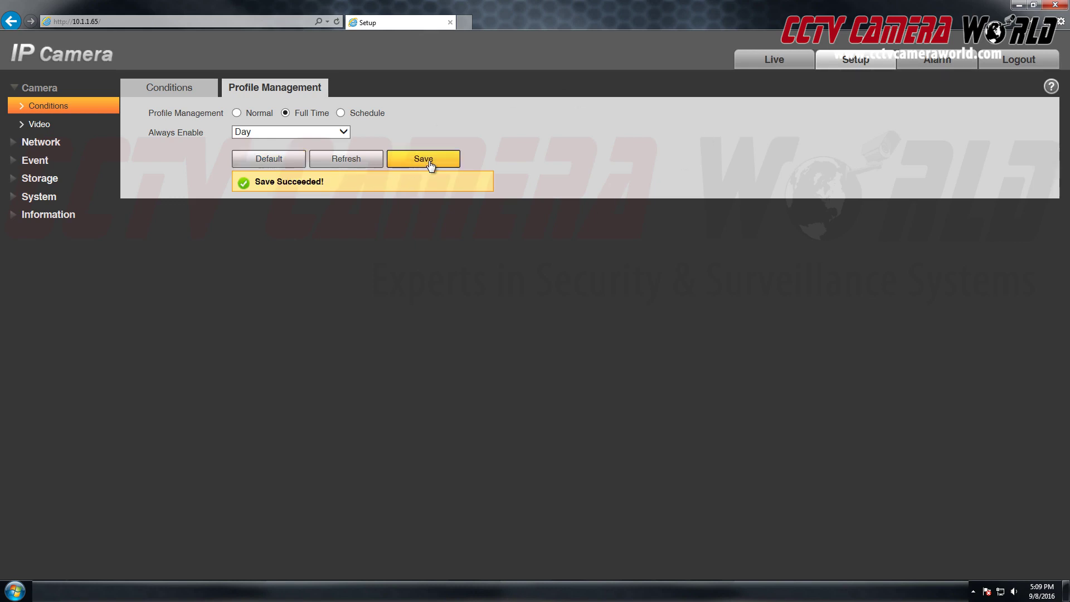
pyautogui.click(35, 126)
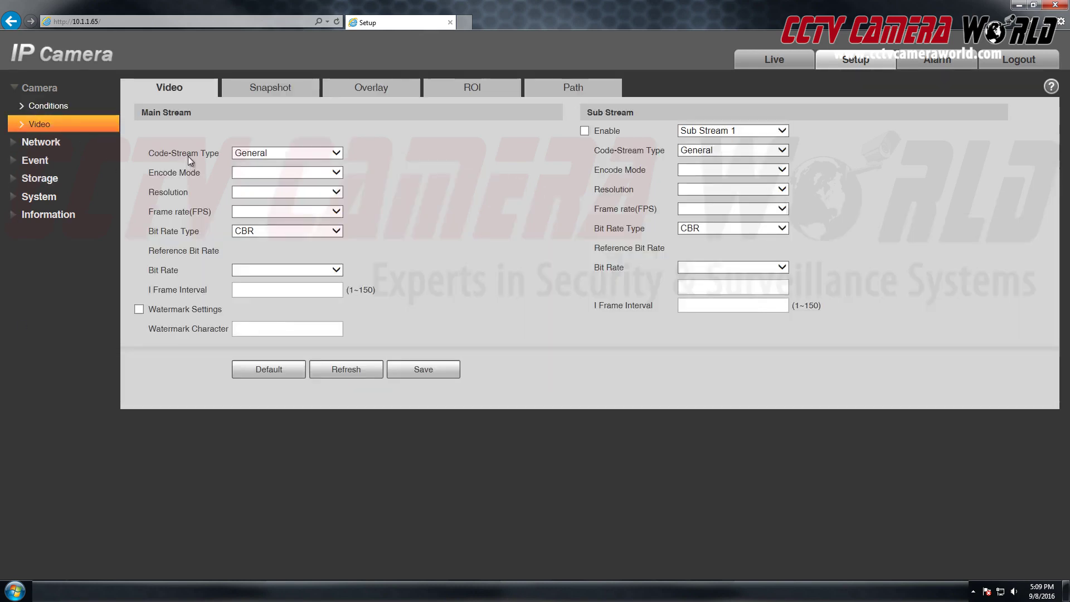
pyautogui.click(279, 375)
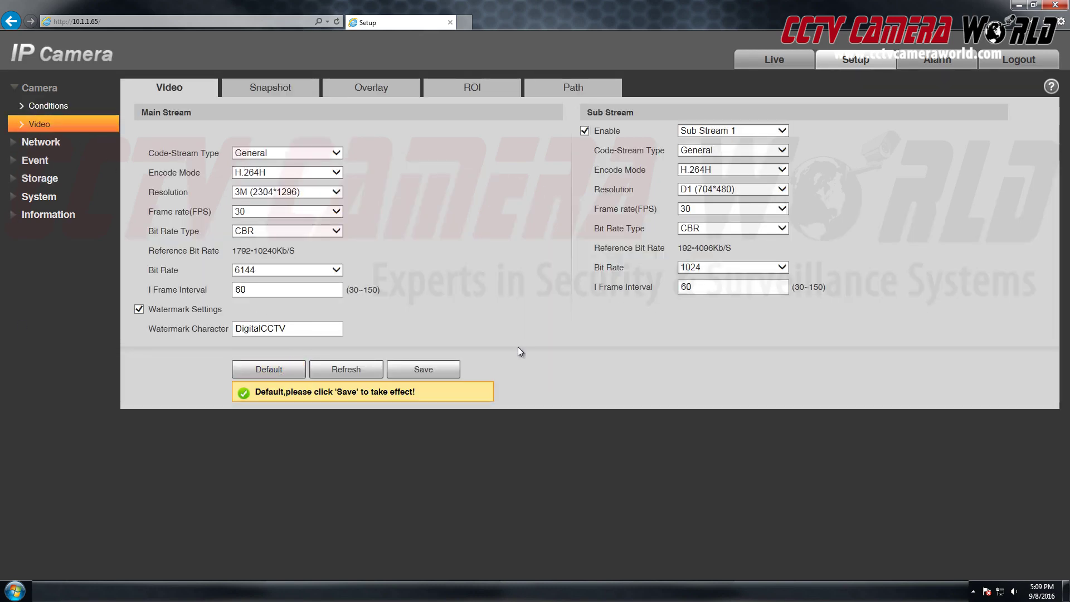
pyautogui.click(423, 371)
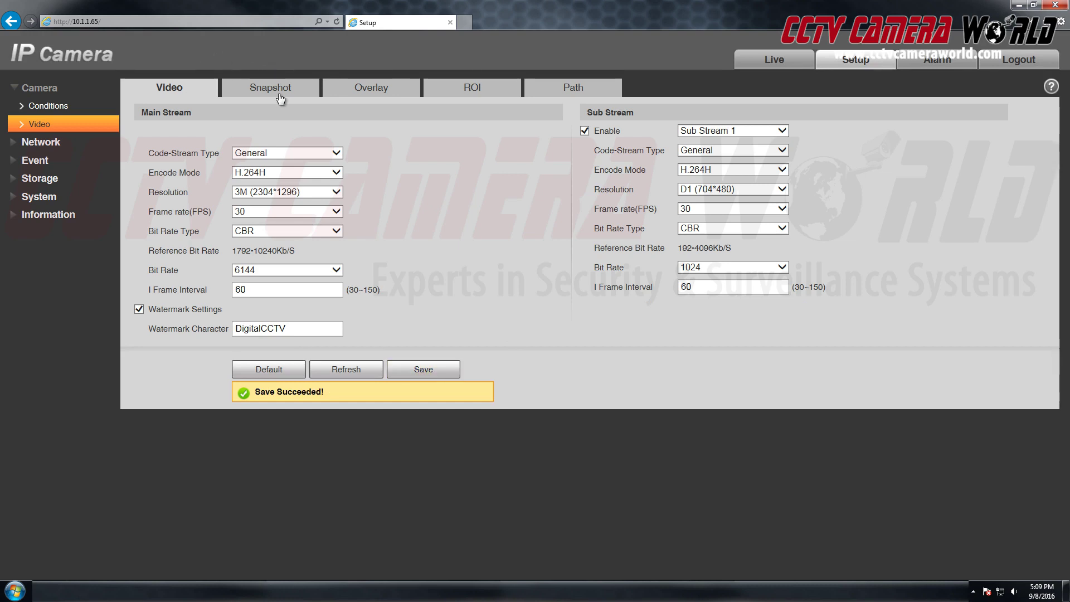
# Restore and save default Snapshot, Overlay, ROI and Path settings.
pyautogui.click(281, 89)
pyautogui.click(281, 198)
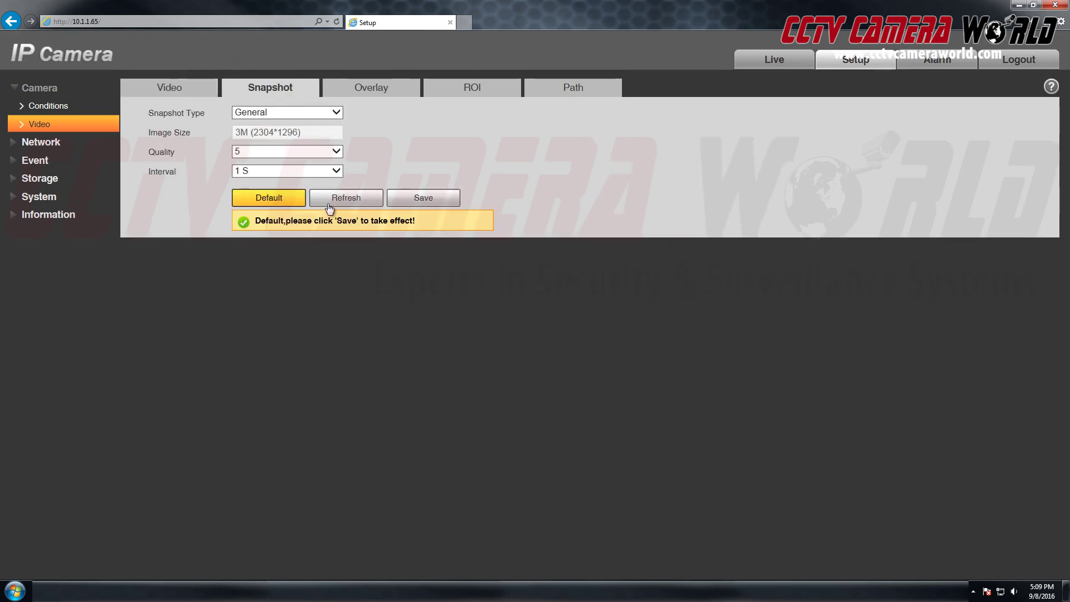
pyautogui.click(425, 192)
pyautogui.click(380, 90)
pyautogui.click(170, 399)
pyautogui.click(319, 401)
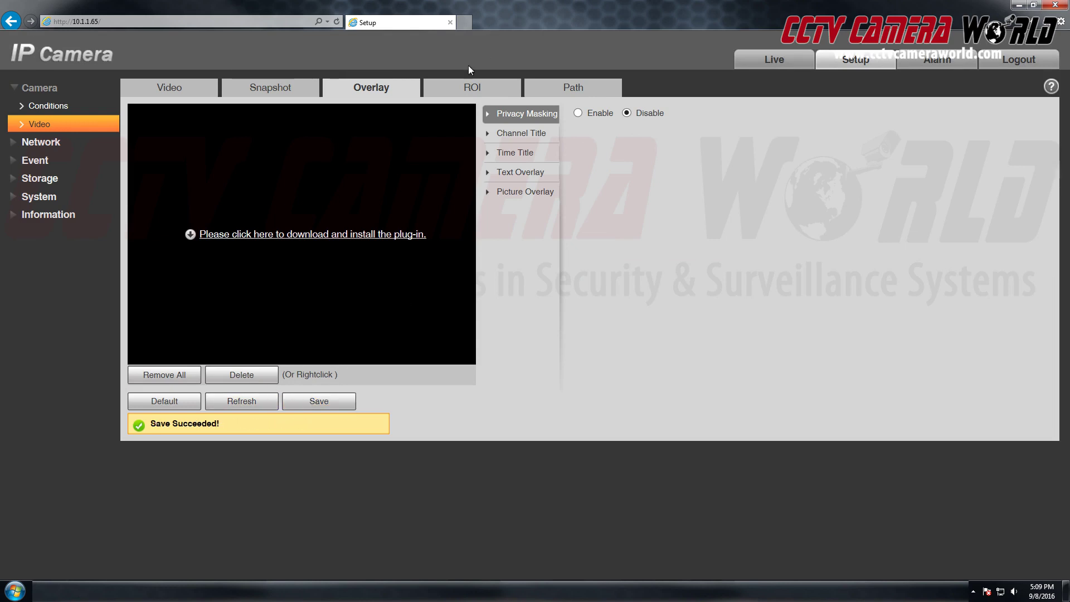
pyautogui.click(472, 88)
pyautogui.click(164, 401)
pyautogui.click(319, 401)
pyautogui.click(573, 88)
pyautogui.click(268, 159)
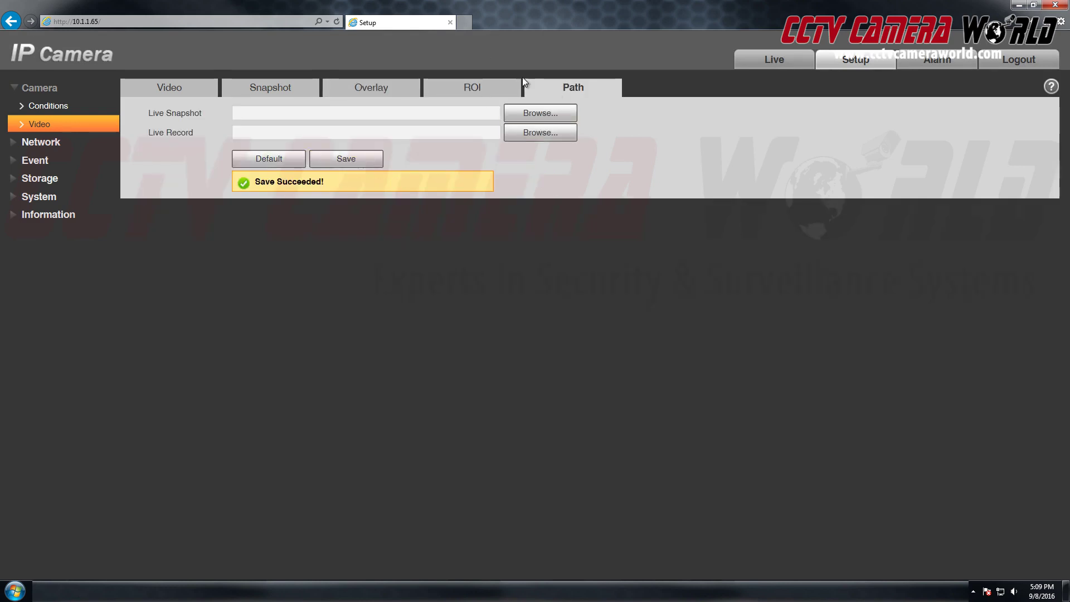
pyautogui.click(53, 142)
pyautogui.click(58, 124)
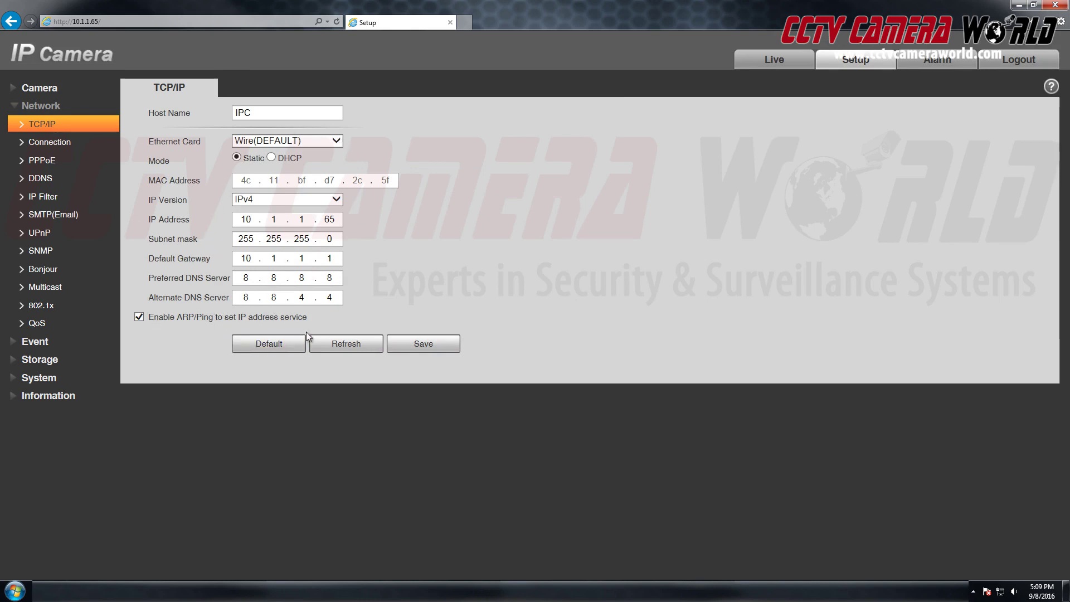
# Restore TCP/IP defaults (192.168.1.108, gateway 192.168.1.1) and save them.
pyautogui.click(277, 341)
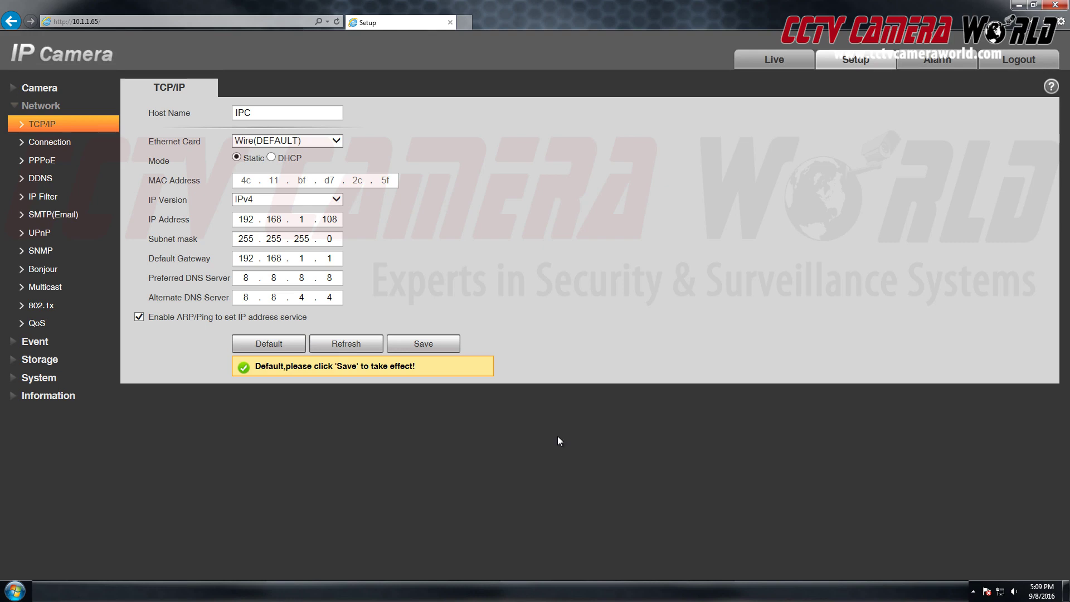
pyautogui.click(453, 347)
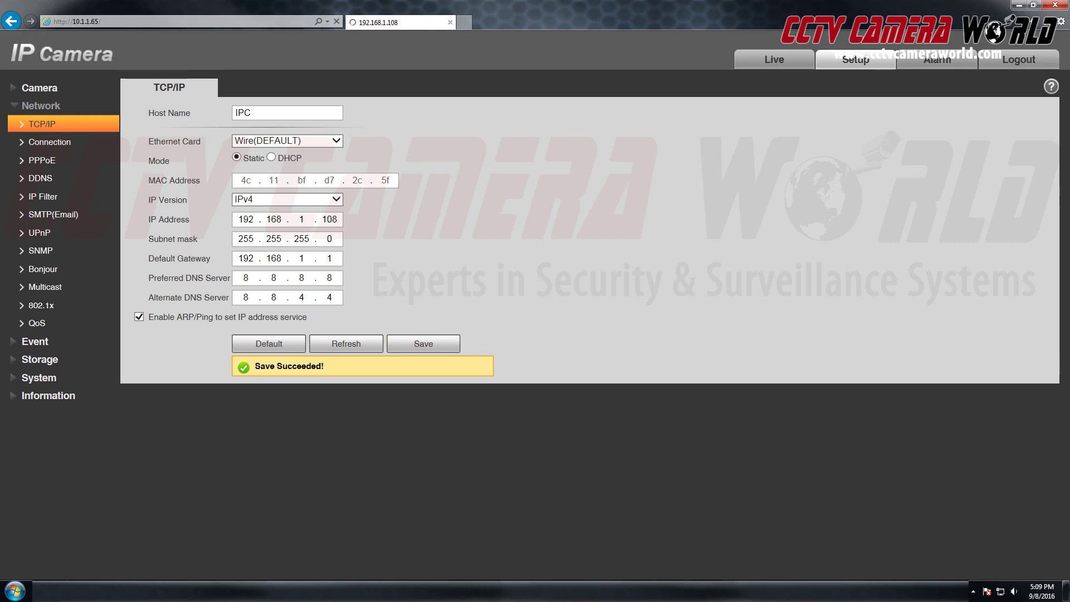
pyautogui.click(422, 354)
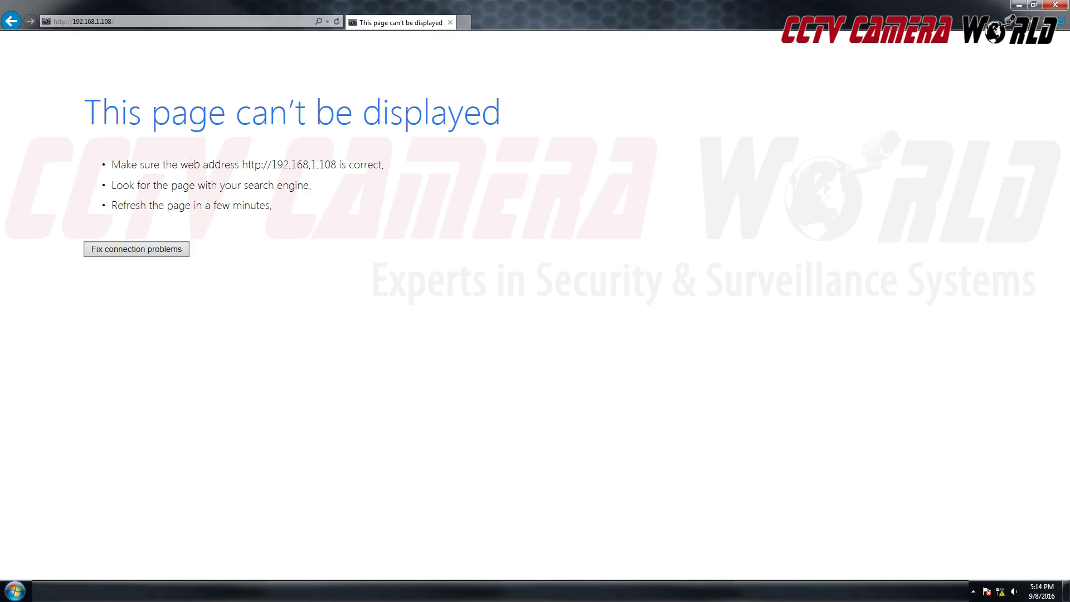
# Change the secondary adapter's IPv4 address to 192.168.1.145 in its TCP/IPv4 properties and apply it.
pyautogui.click(406, 165)
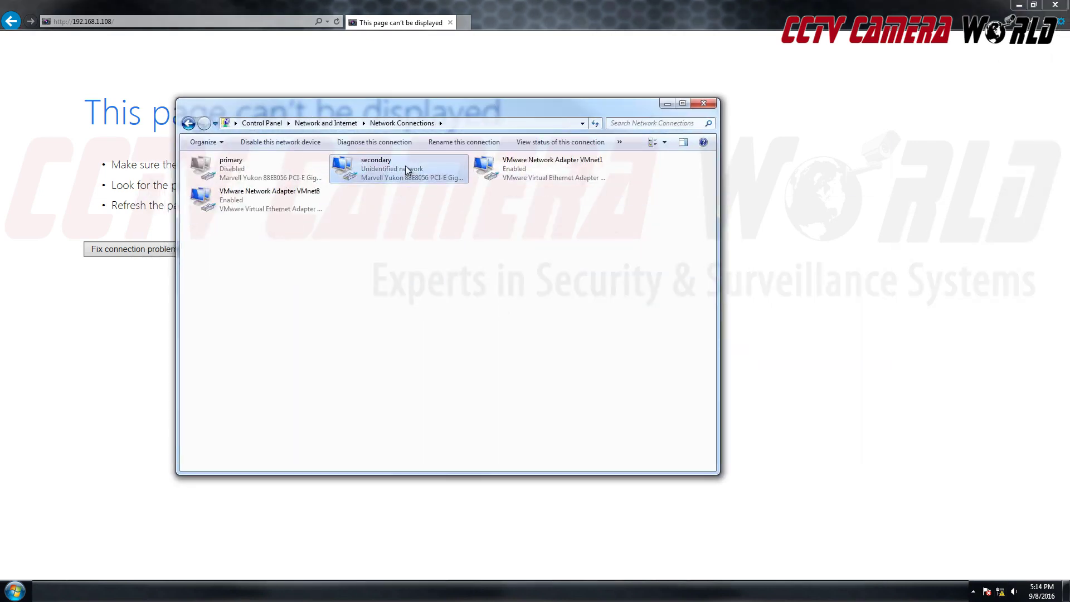
pyautogui.rightClick(405, 165)
pyautogui.click(432, 275)
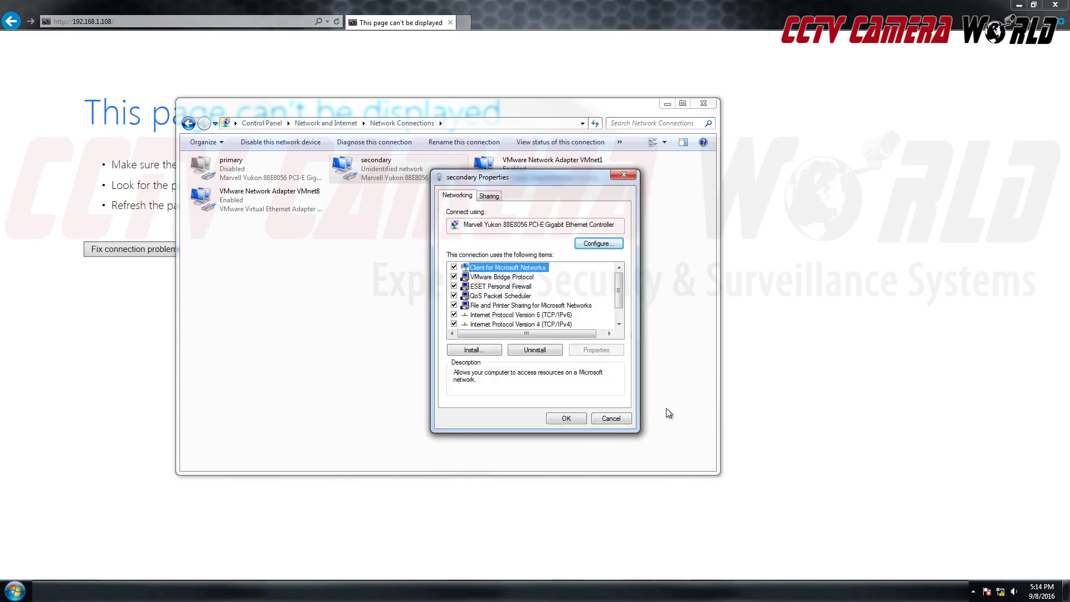
pyautogui.click(526, 325)
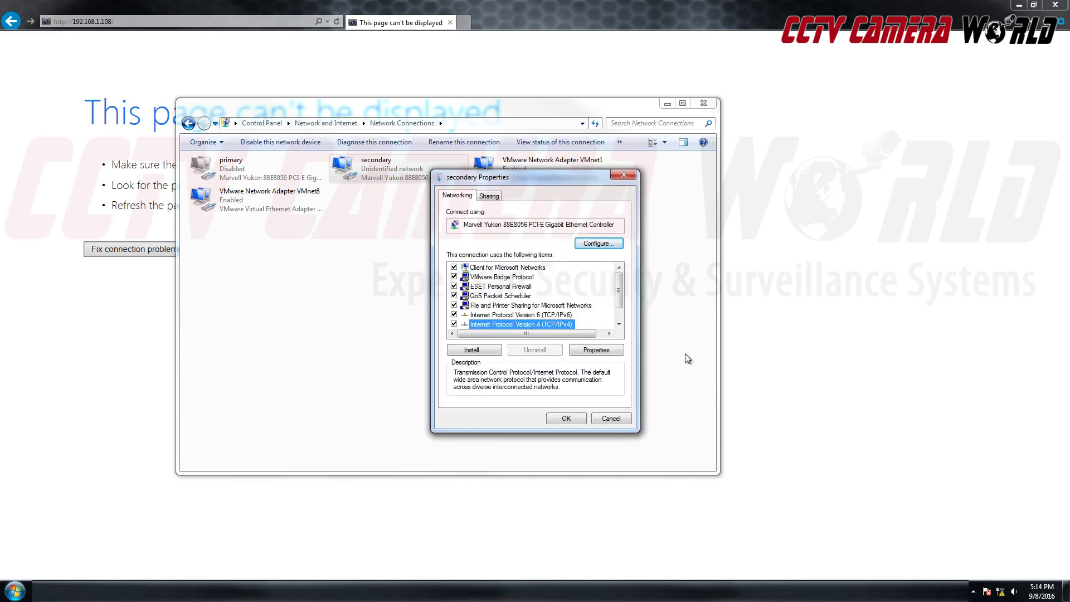
pyautogui.click(596, 349)
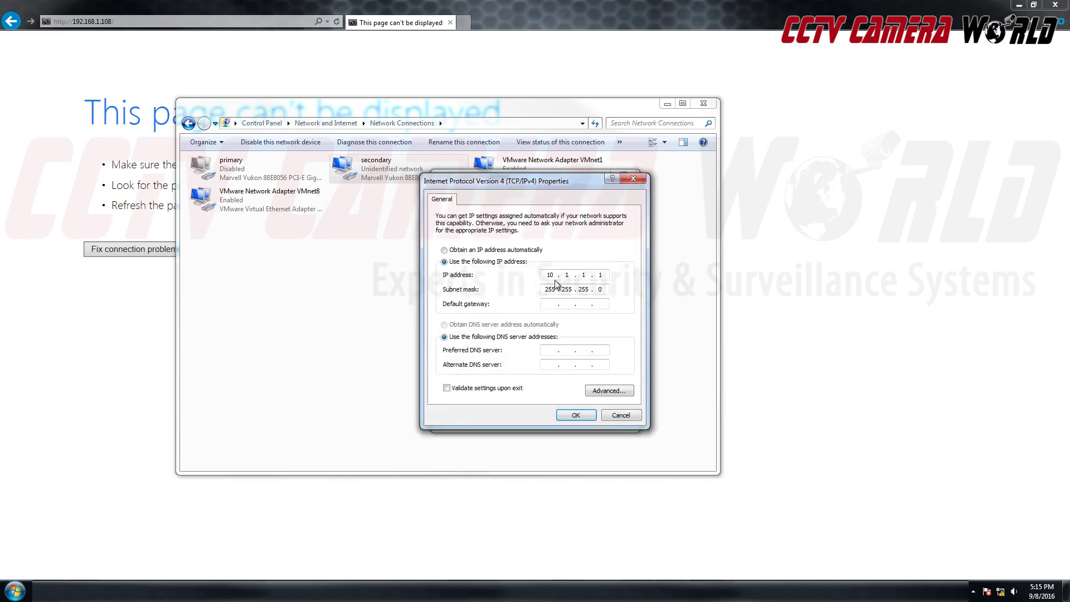
pyautogui.doubleClick(554, 272)
pyautogui.write('192 . 168 . 1 . 145')
pyautogui.click(577, 415)
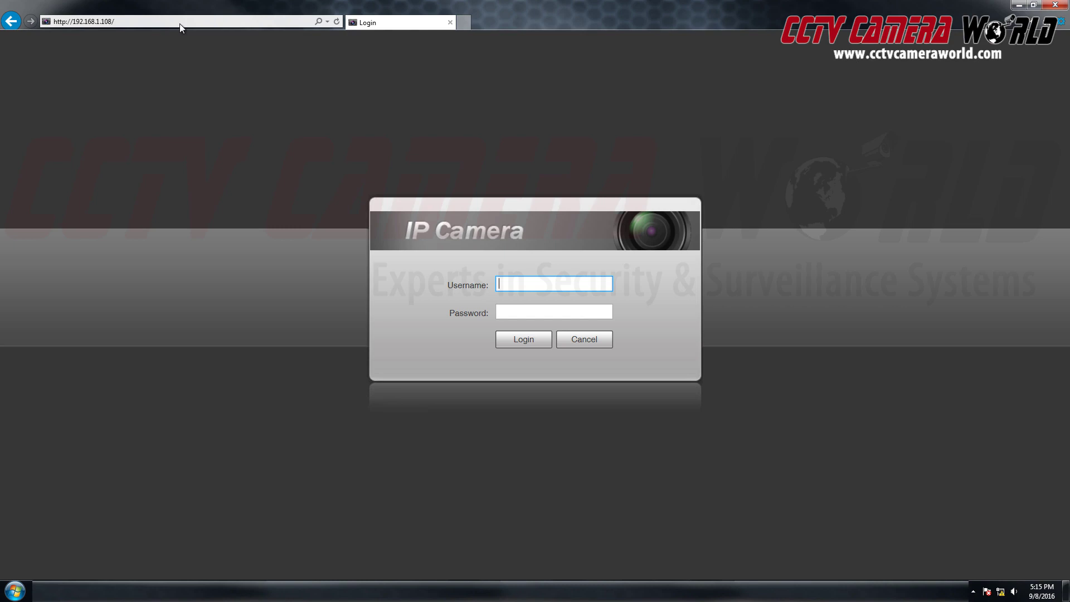
pyautogui.click(179, 24)
pyautogui.click(767, 309)
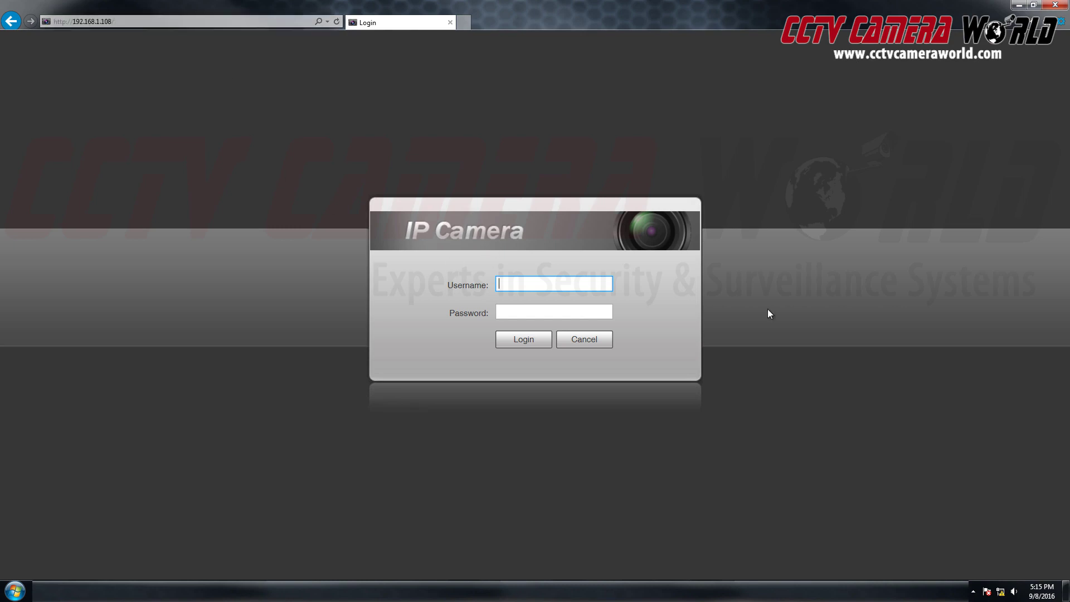